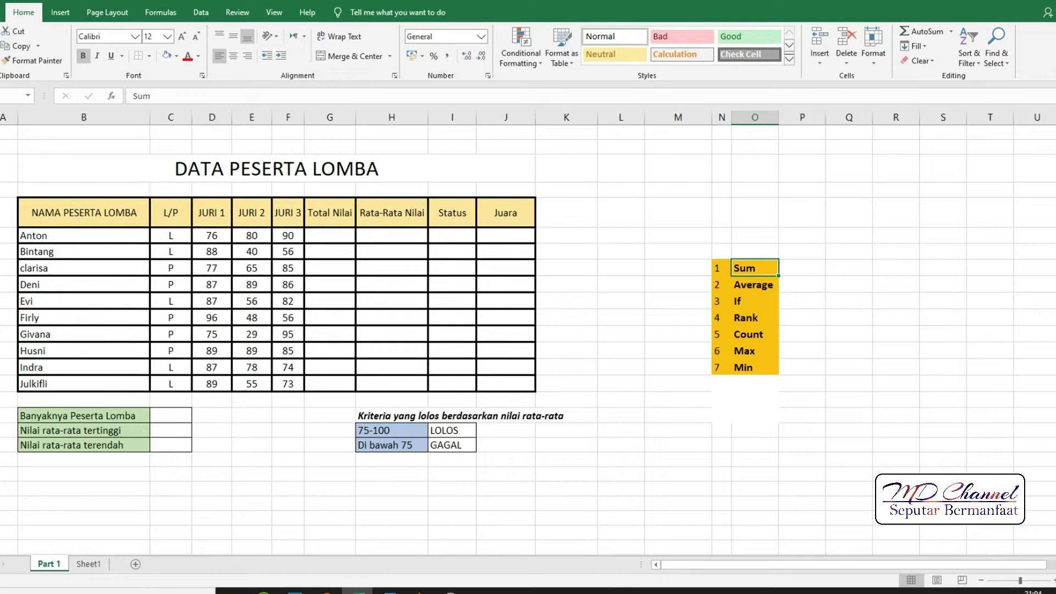
Step: Review the DATA PESERTA LOMBA table, including the participant, L/P, judge score, Total Nilai, Rata-Rata Nilai and Juara columns
drag(70, 163, 495, 434)
mouse_move(484, 386)
mouse_down()
mouse_move(490, 457)
mouse_move(478, 399)
mouse_up()
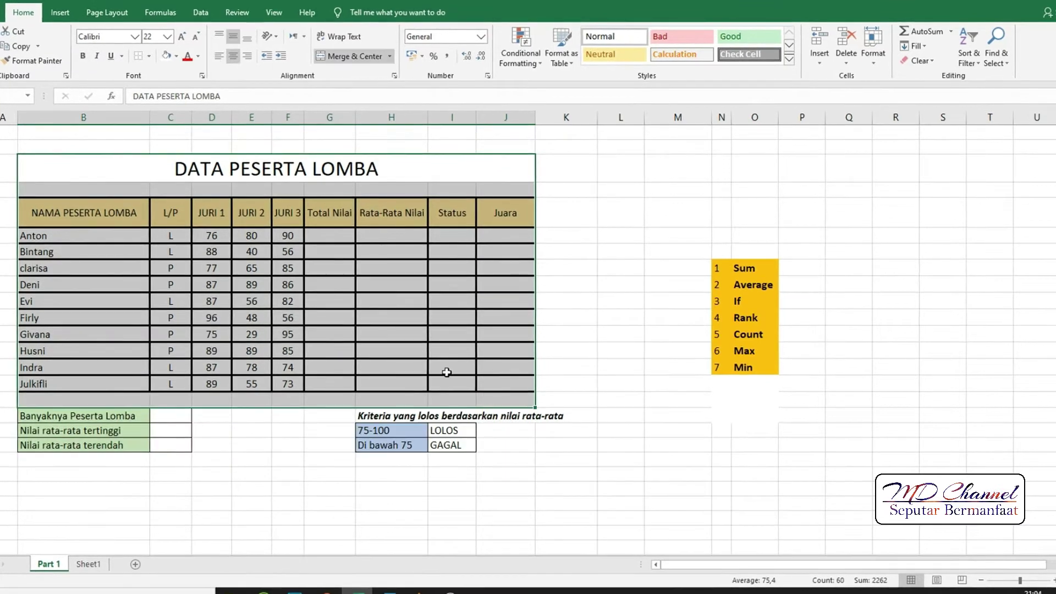
click(588, 285)
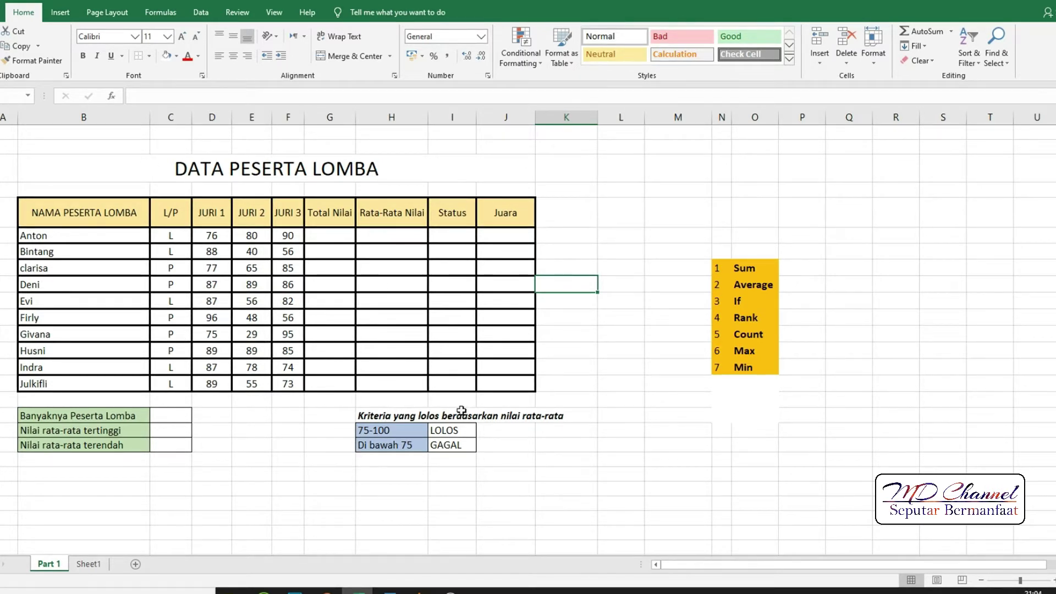
drag(83, 209, 89, 246)
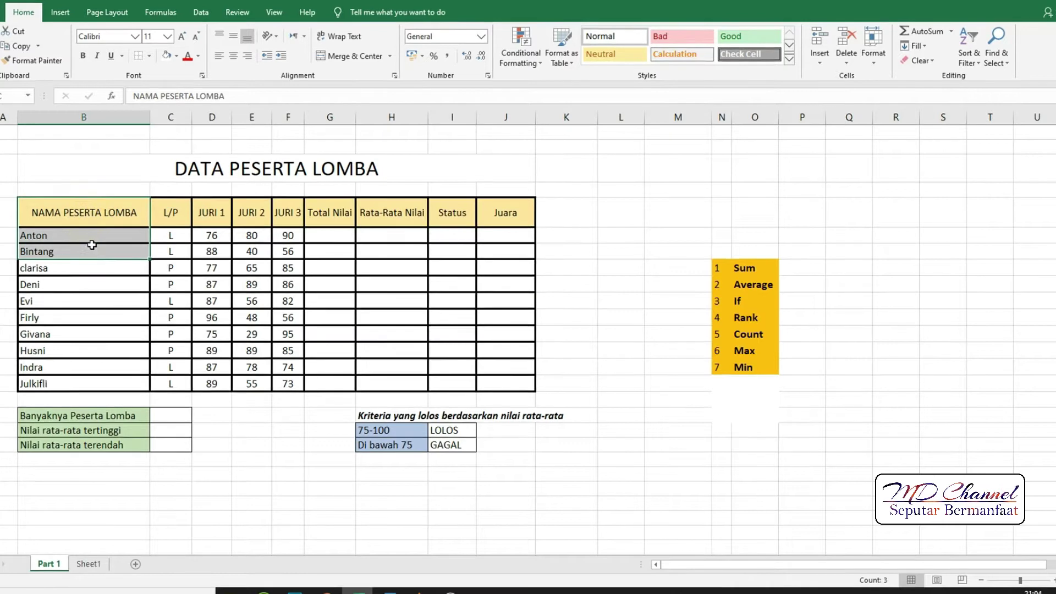
drag(170, 213, 176, 282)
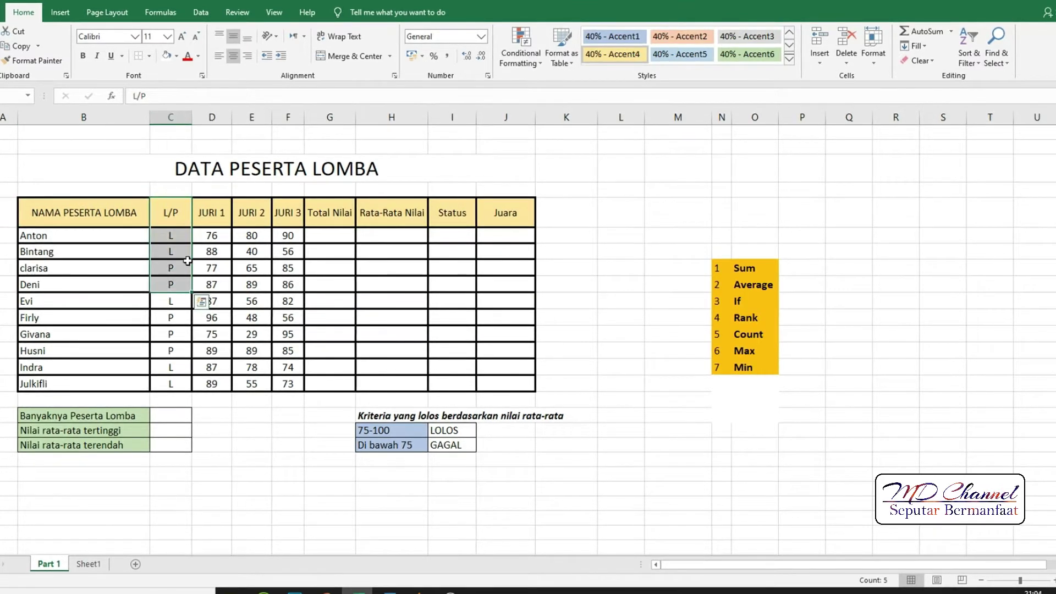
click(221, 213)
click(252, 213)
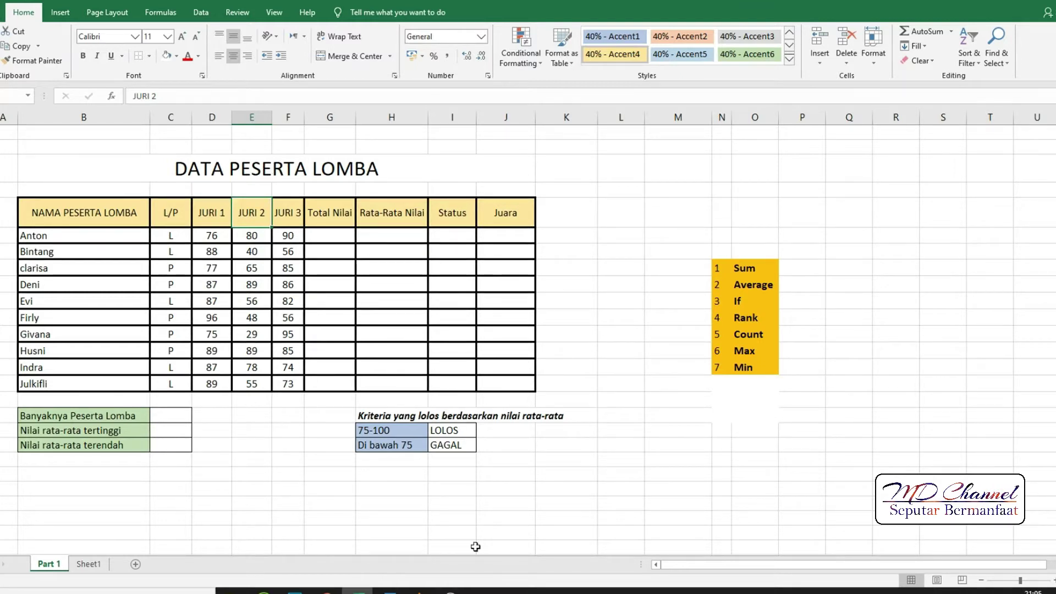
click(329, 236)
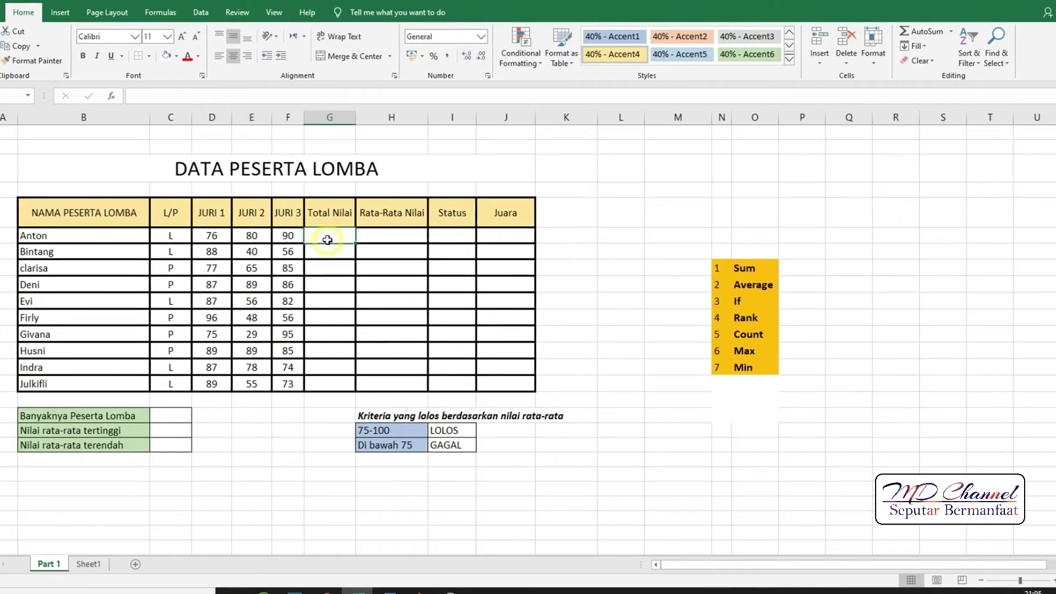
click(388, 242)
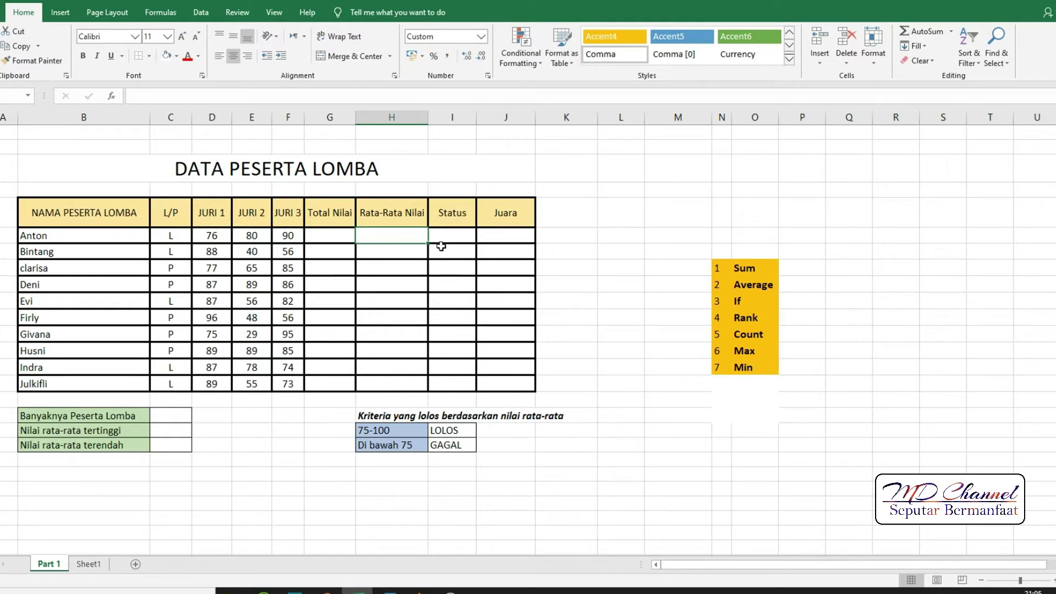
drag(95, 235, 113, 368)
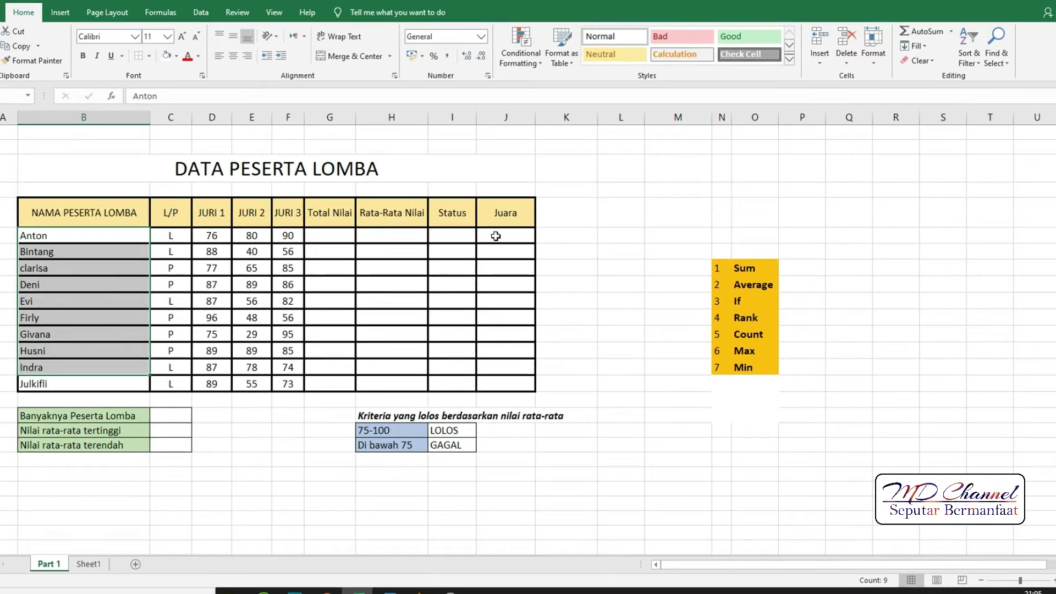
drag(496, 236, 507, 283)
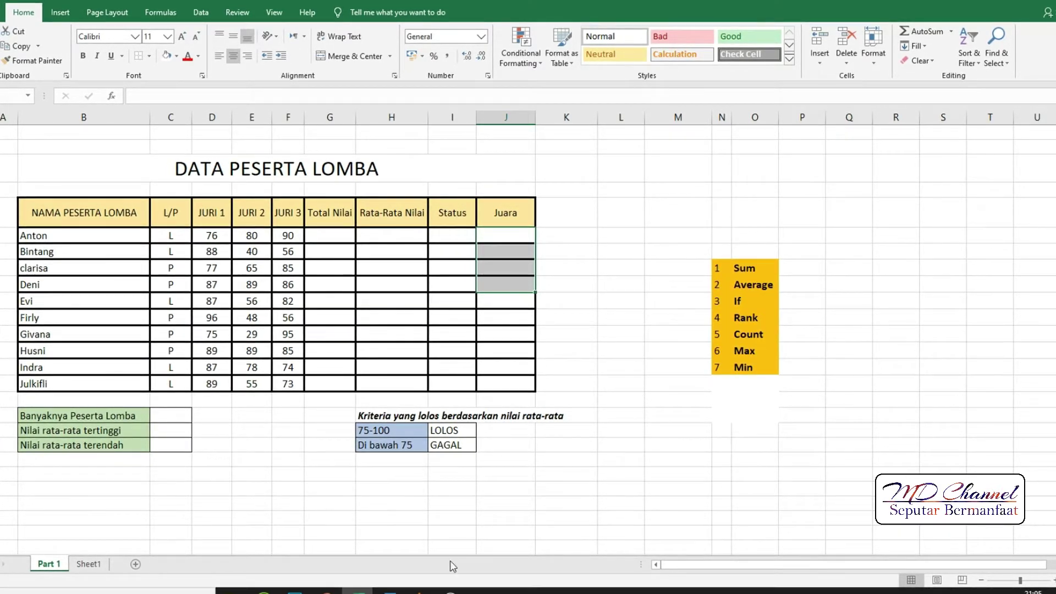
Step: Enter =SUM(D6:F6) in G6 to total the first participant's three judge scores under Total Nilai
click(328, 236)
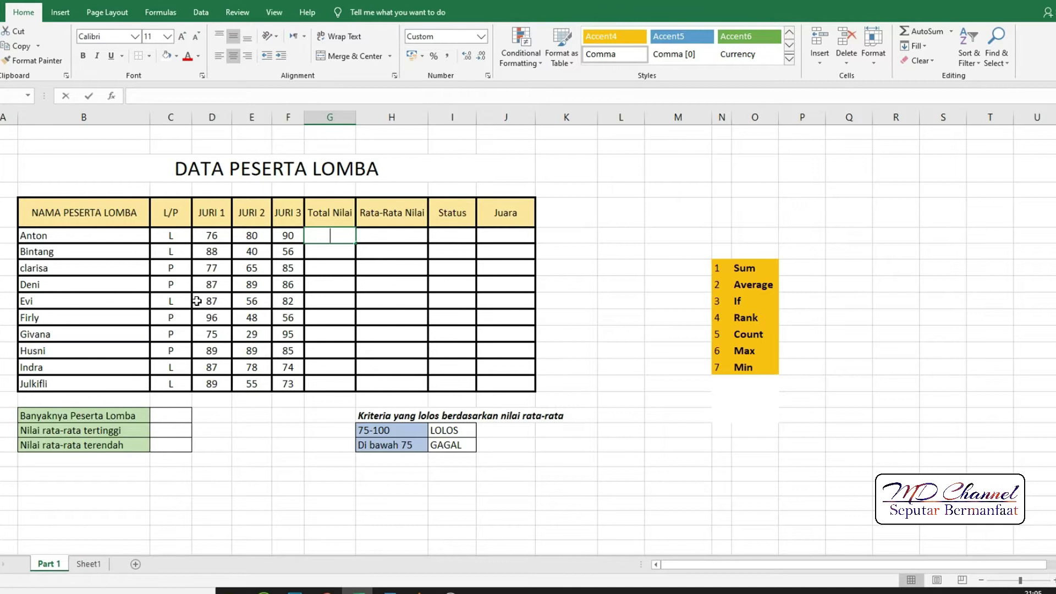
text(=SUM)
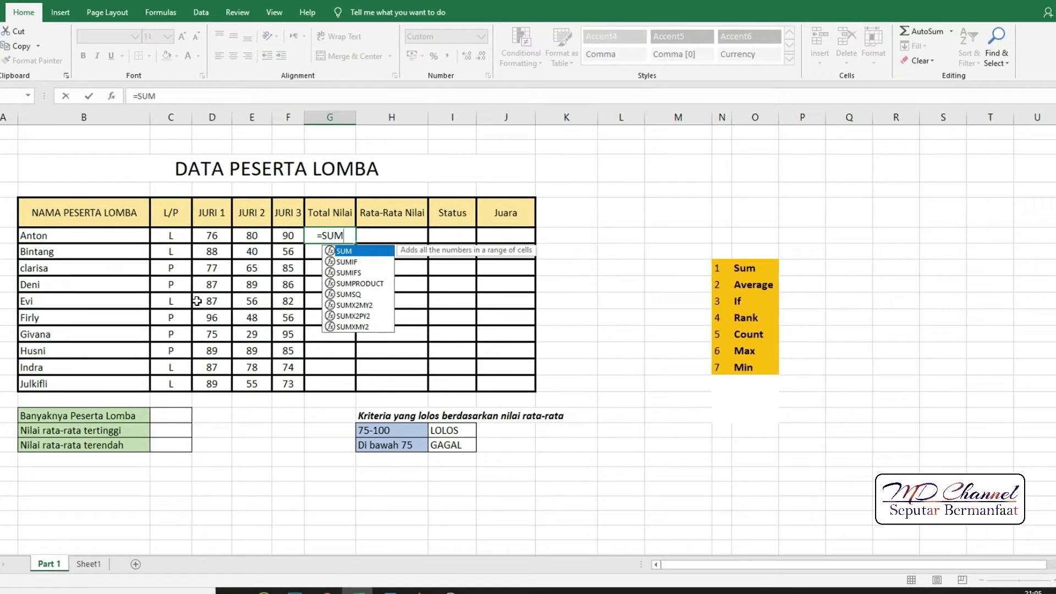
text(()
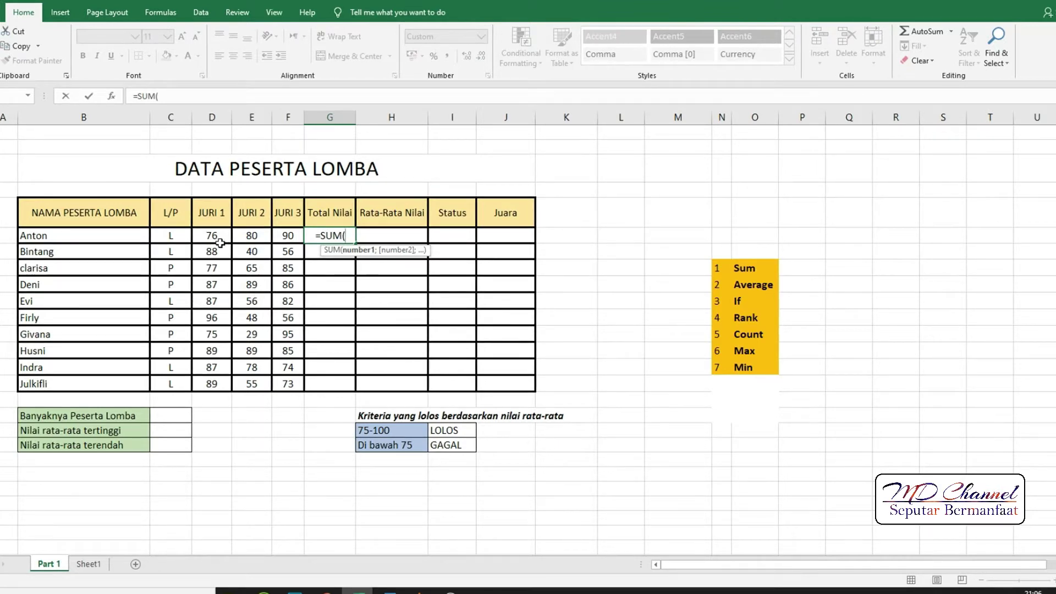
drag(220, 243, 273, 240)
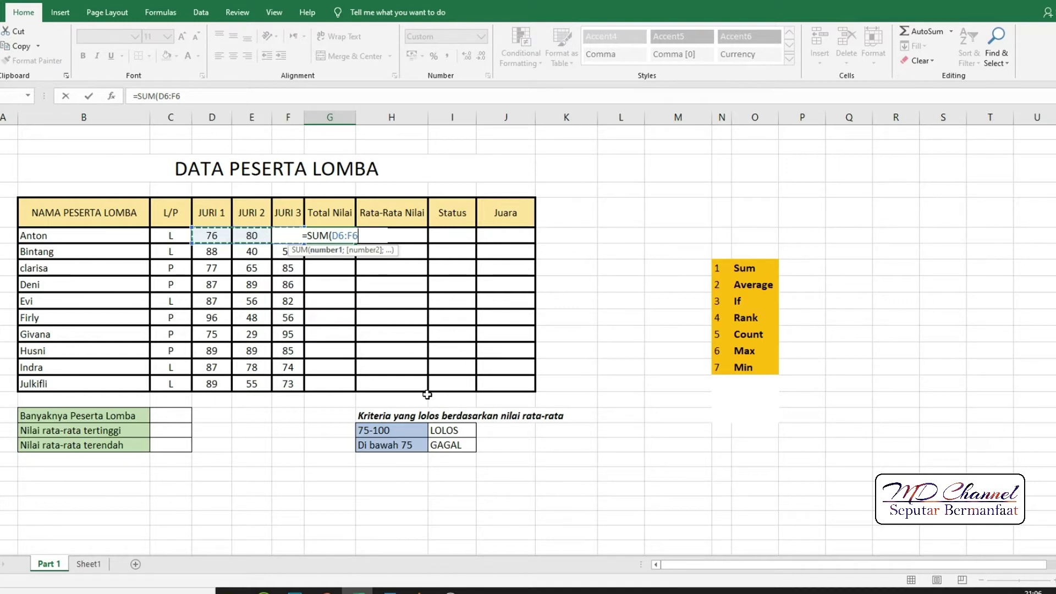
text())
key(Return)
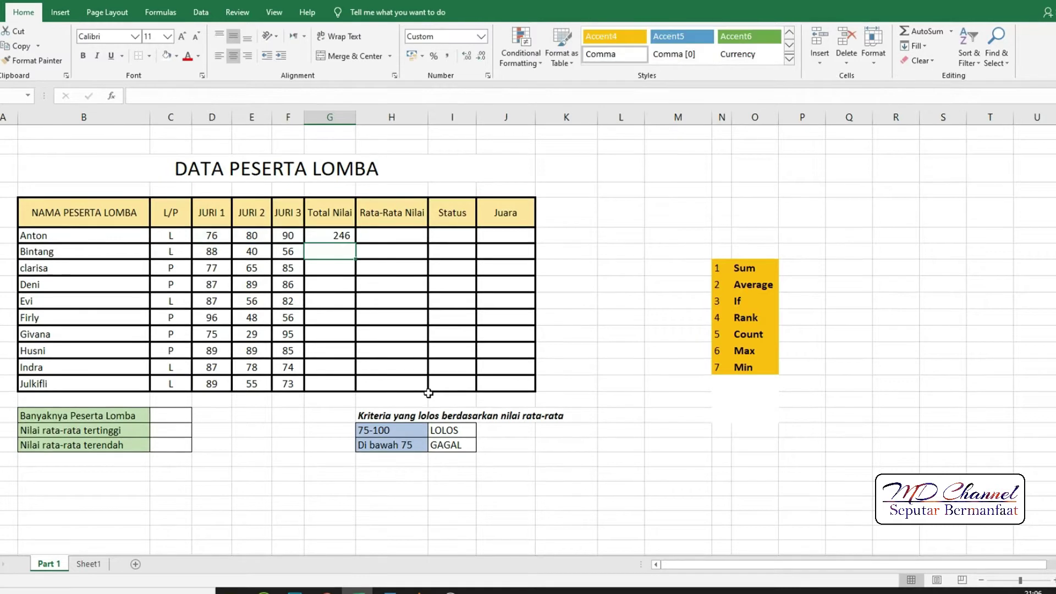
Step: Fill the Total Nilai formula from G6 down through G15 and check the formulas in G6 and G7
click(339, 234)
drag(344, 249, 344, 362)
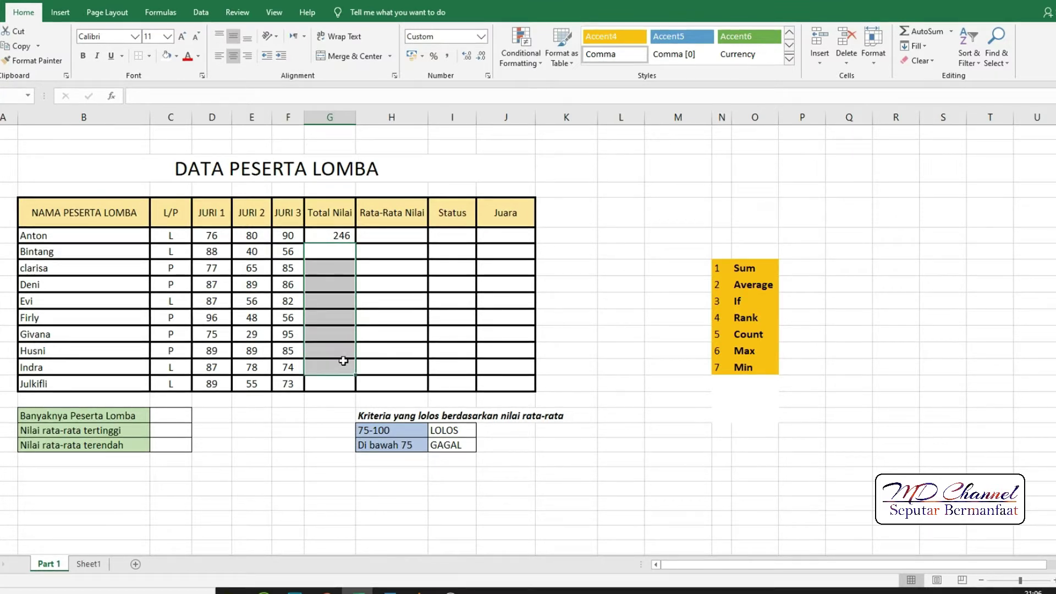
click(326, 253)
click(319, 268)
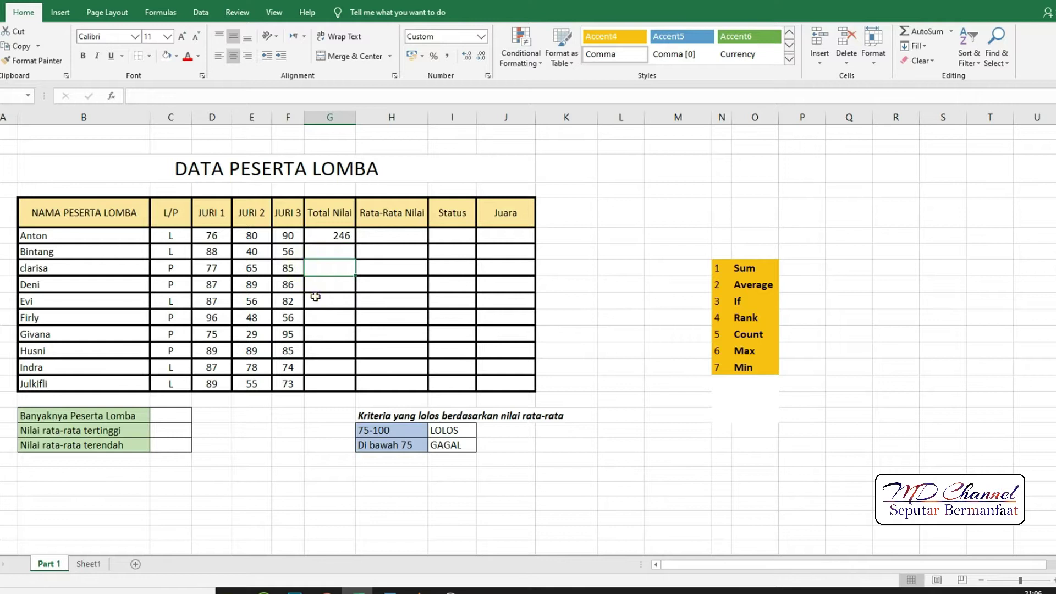
click(321, 234)
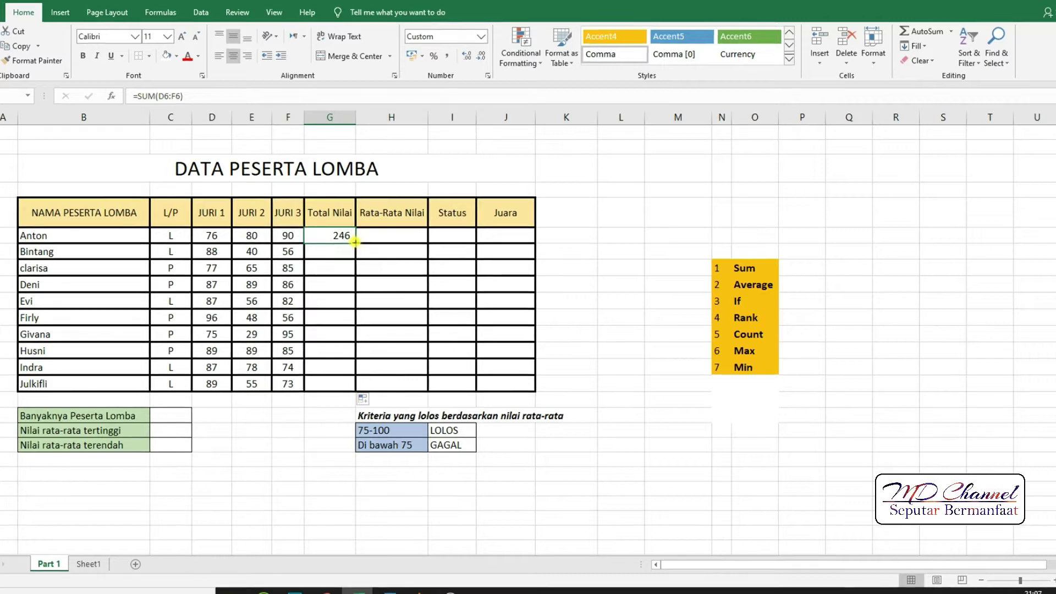
double_click(356, 241)
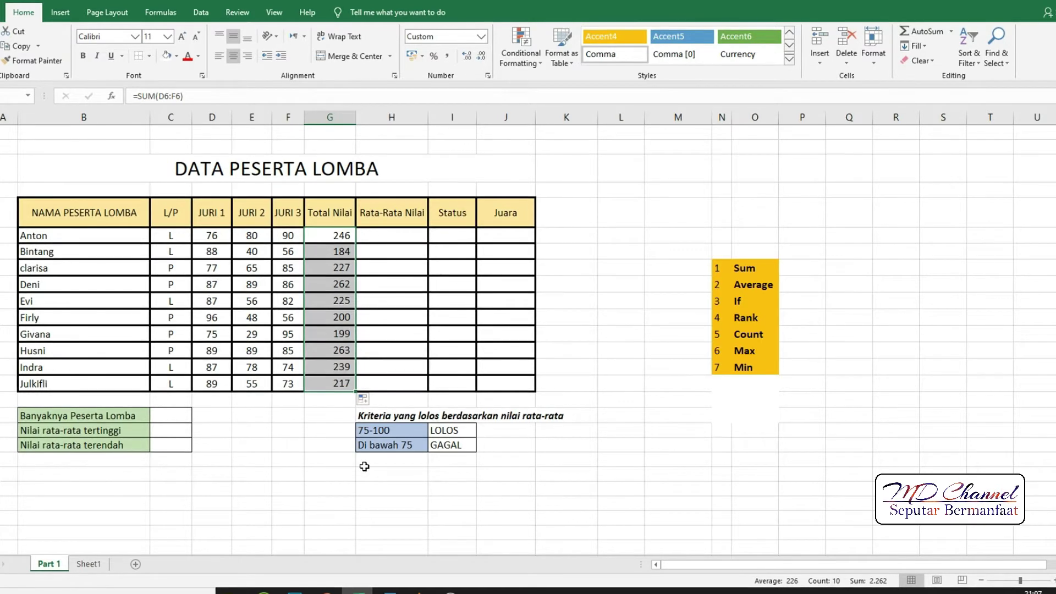
click(341, 236)
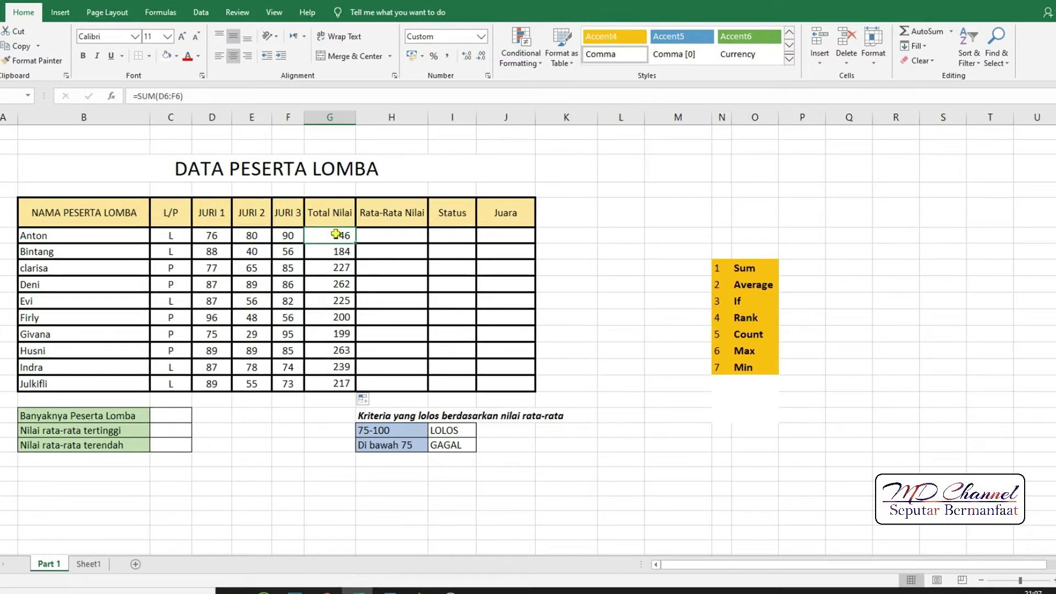
click(327, 251)
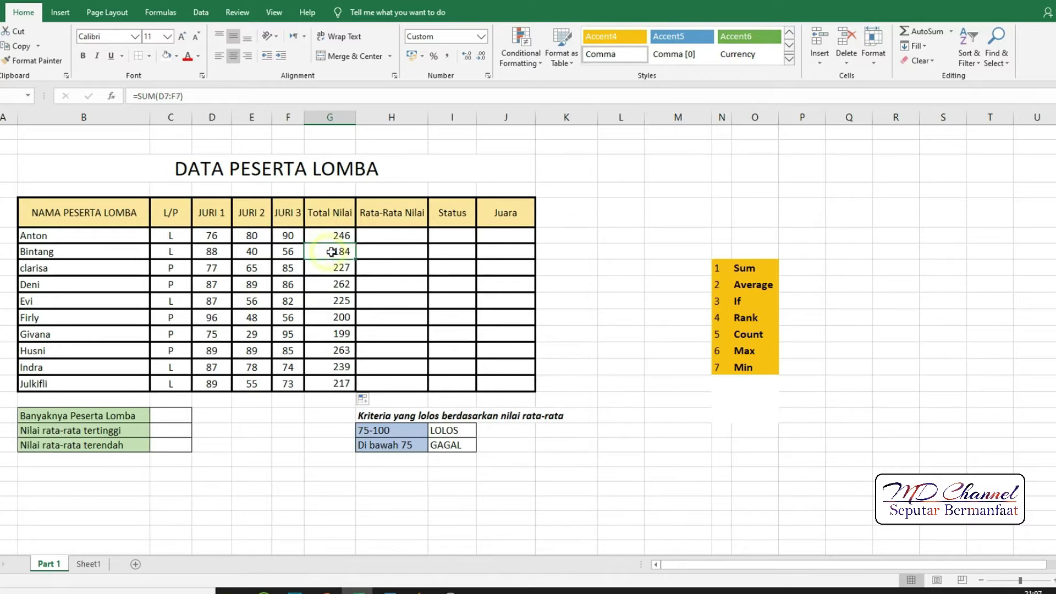
click(328, 236)
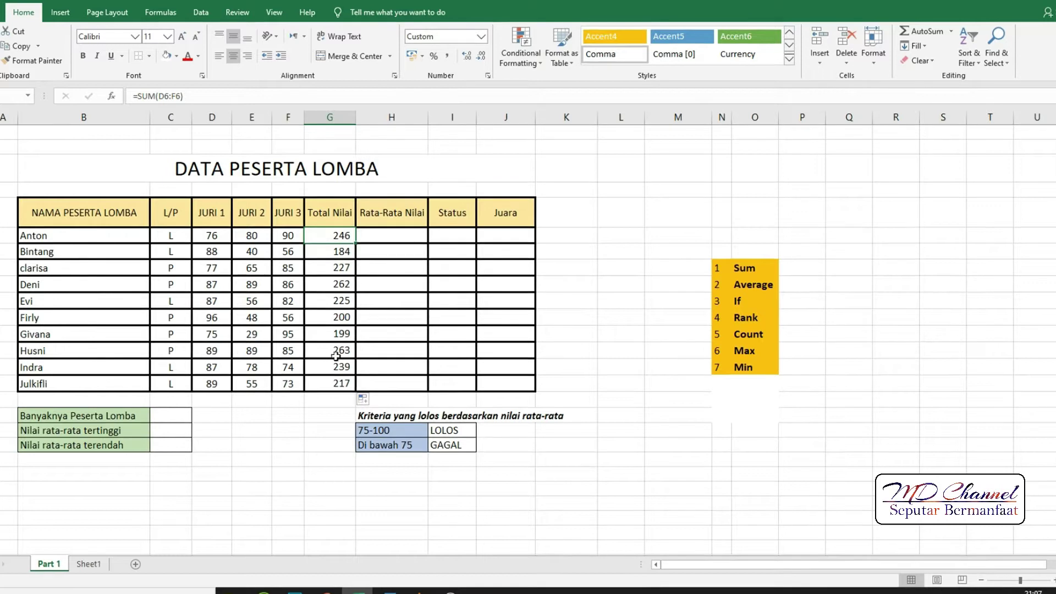
Step: Enter =AVERAGE(D6:F6) in H6 to average the first participant's three judge scores under Rata-Rata Nilai
click(745, 284)
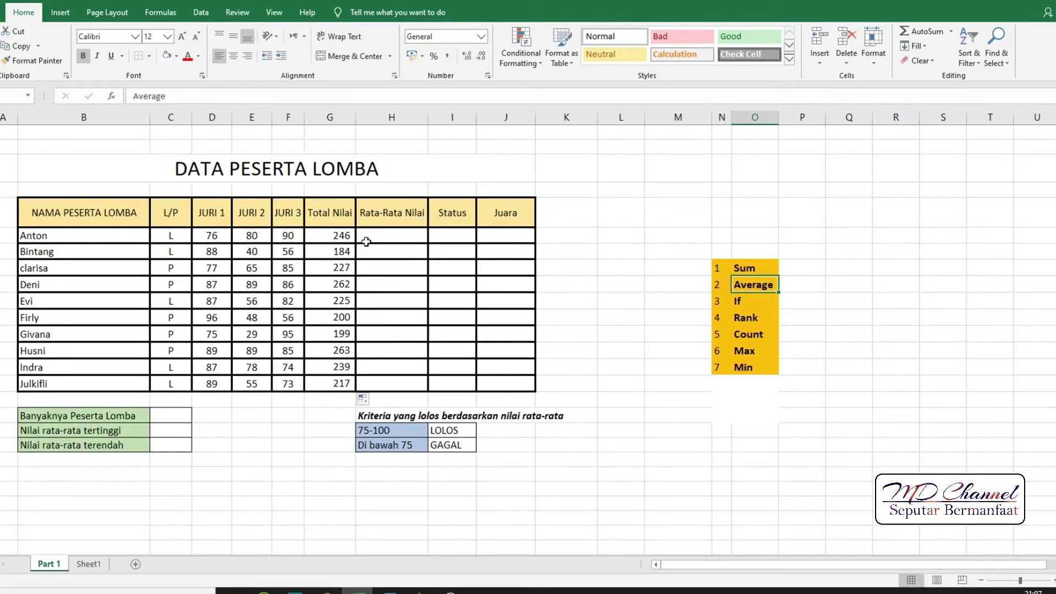
click(384, 238)
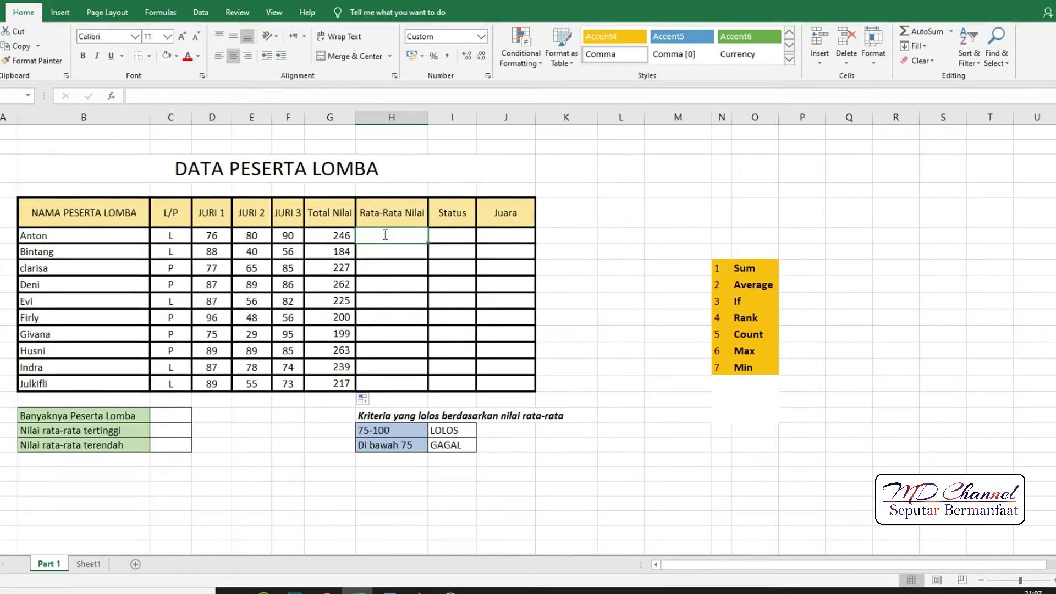
text(=)
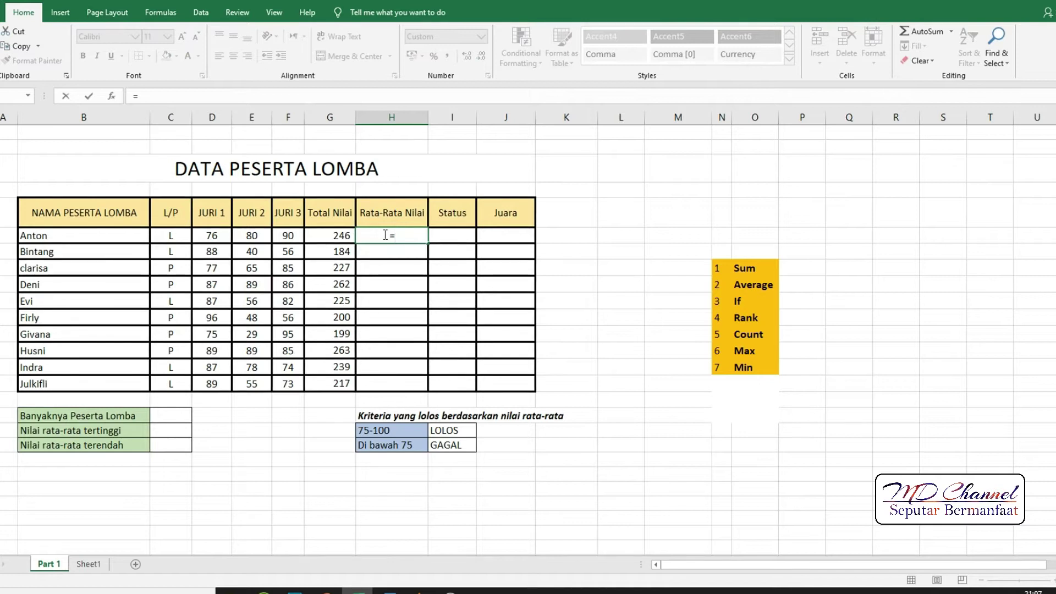
text(A)
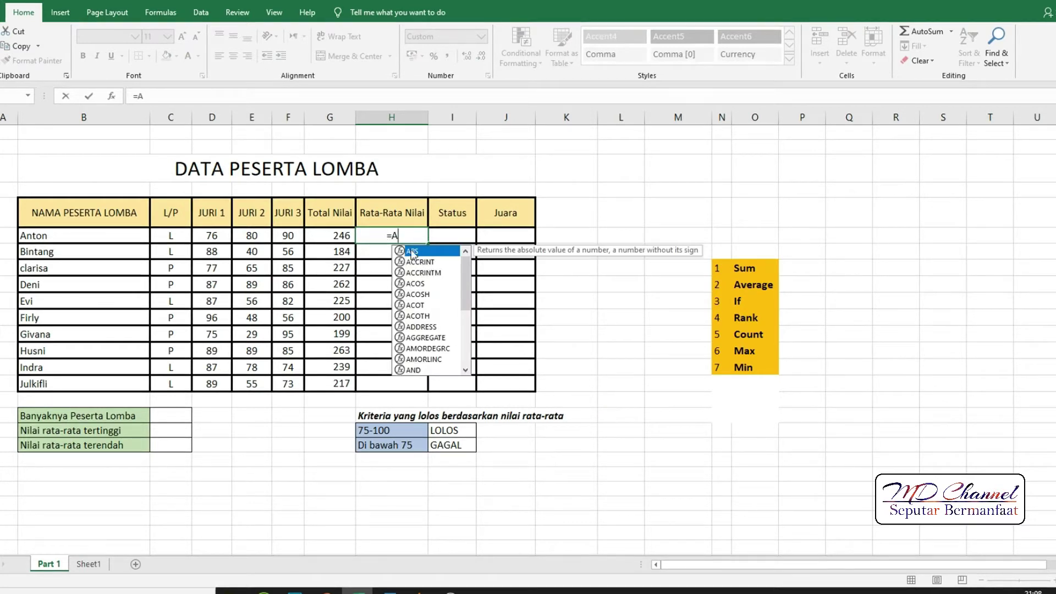
text(V)
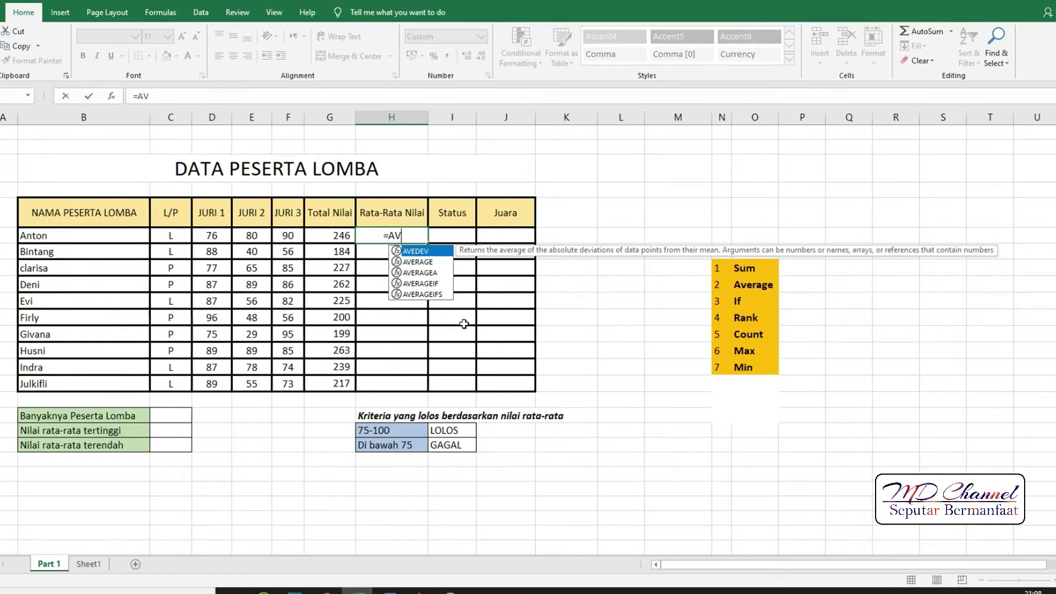
click(428, 263)
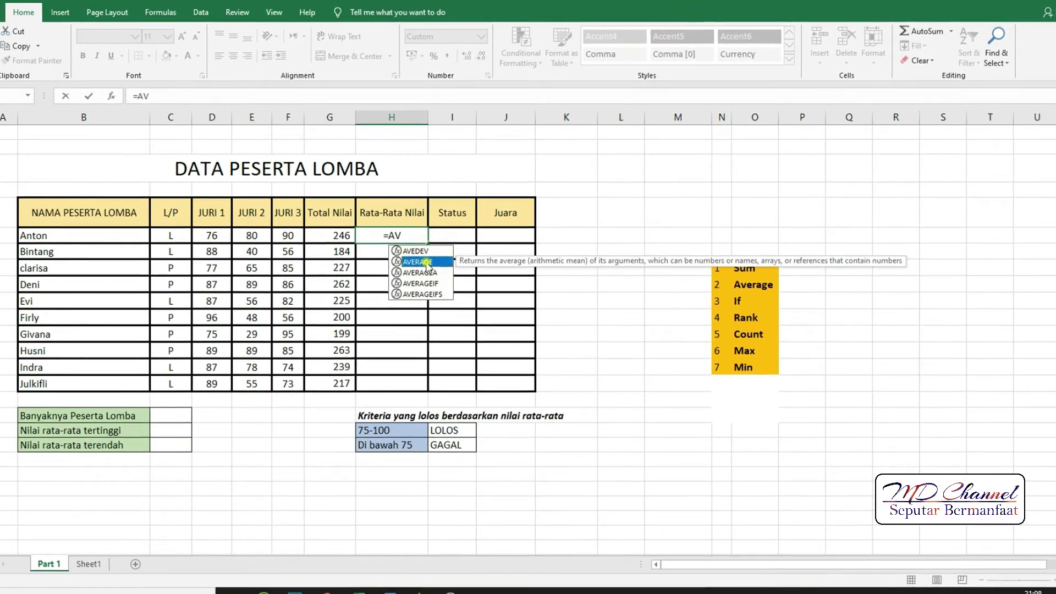
double_click(428, 263)
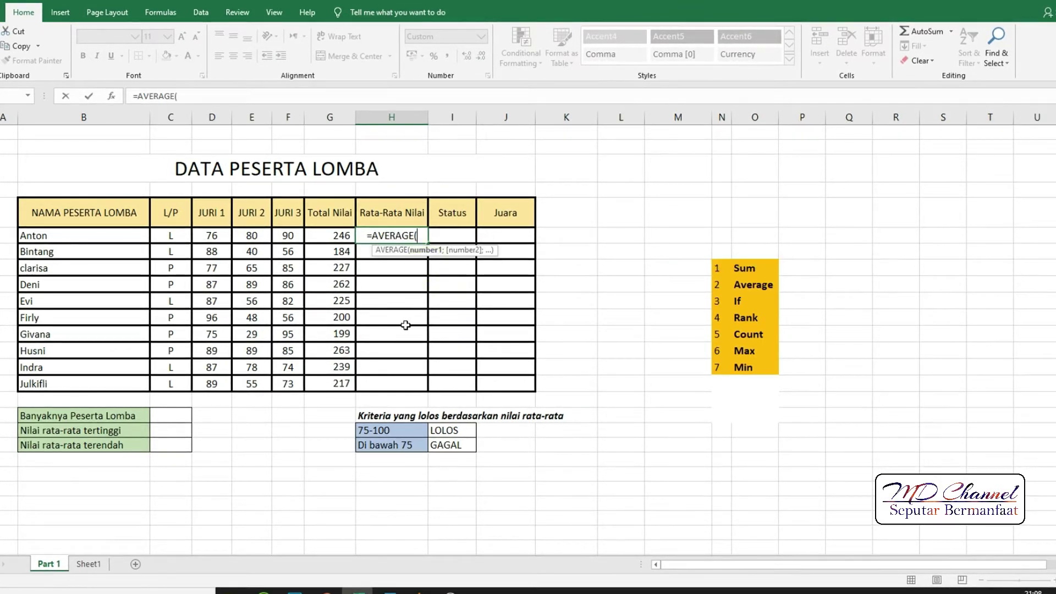
click(201, 236)
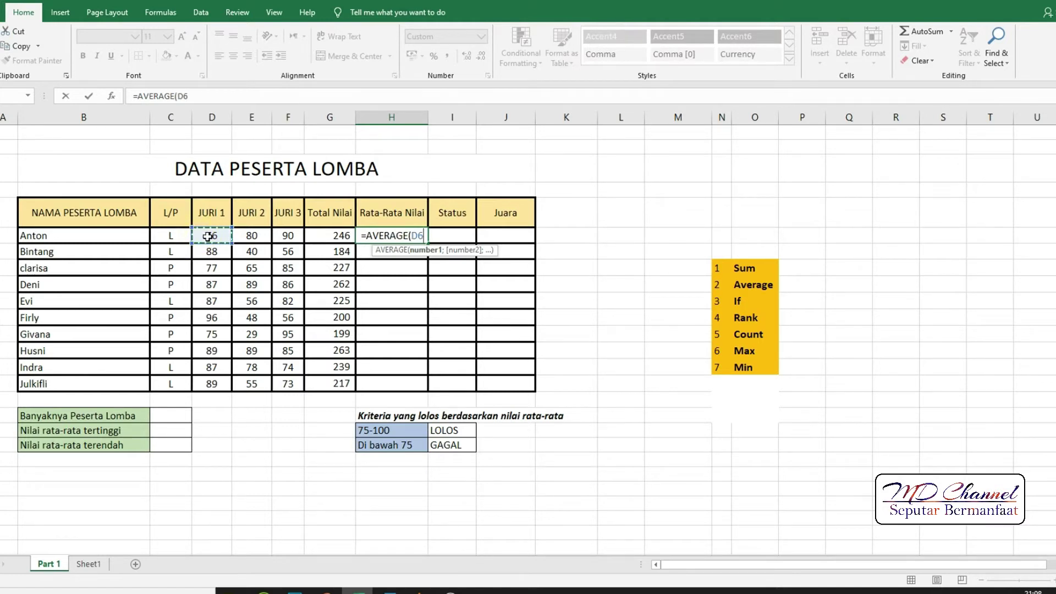
drag(218, 236, 275, 237)
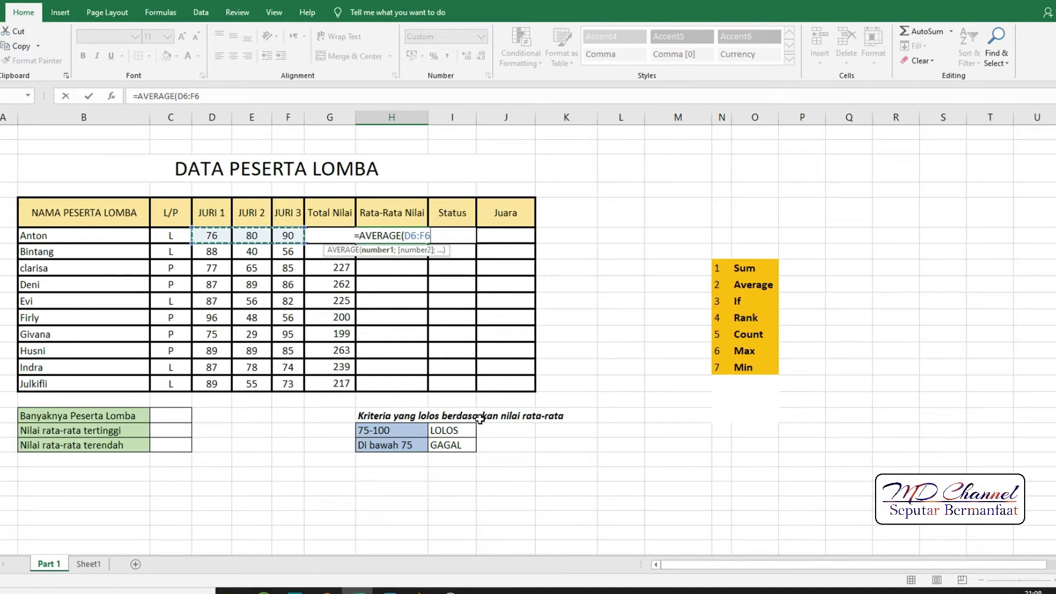
text())
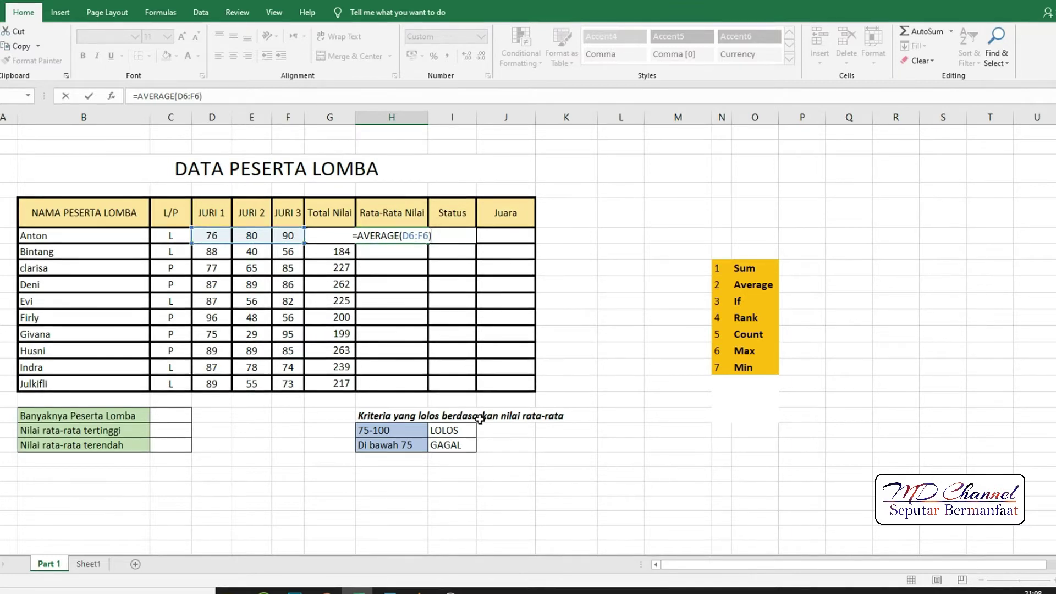
key(Return)
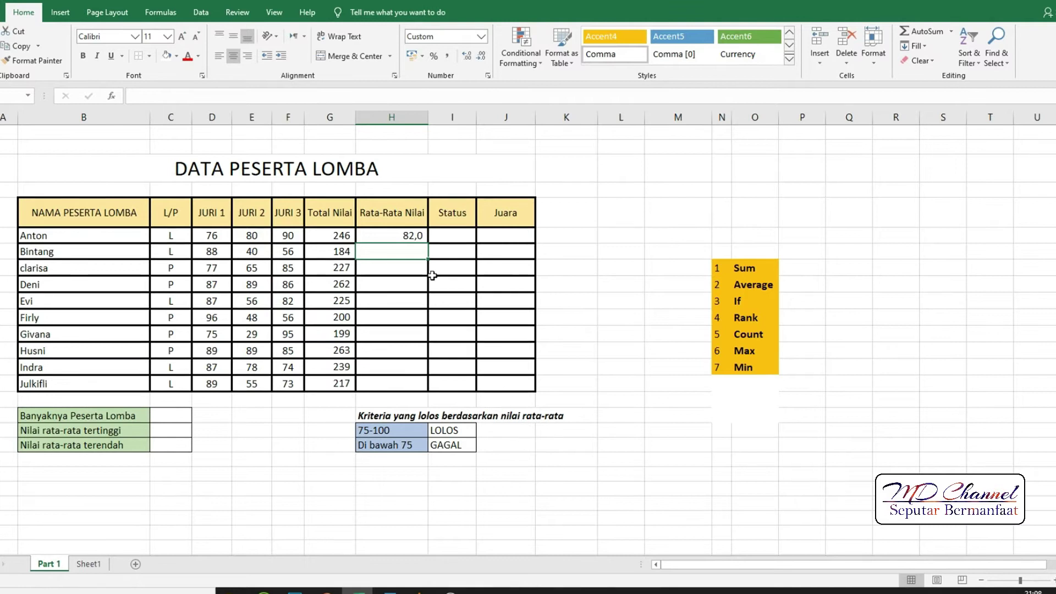
Step: Fill the Rata-Rata Nilai formula from H6 down through H15 and format the averages with no decimal places
click(420, 238)
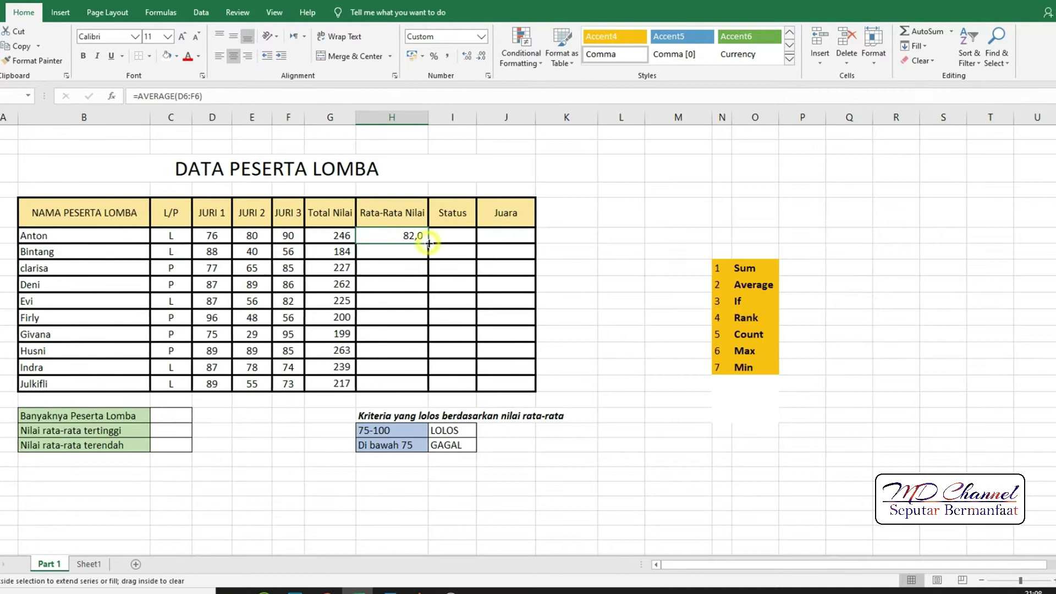
double_click(428, 244)
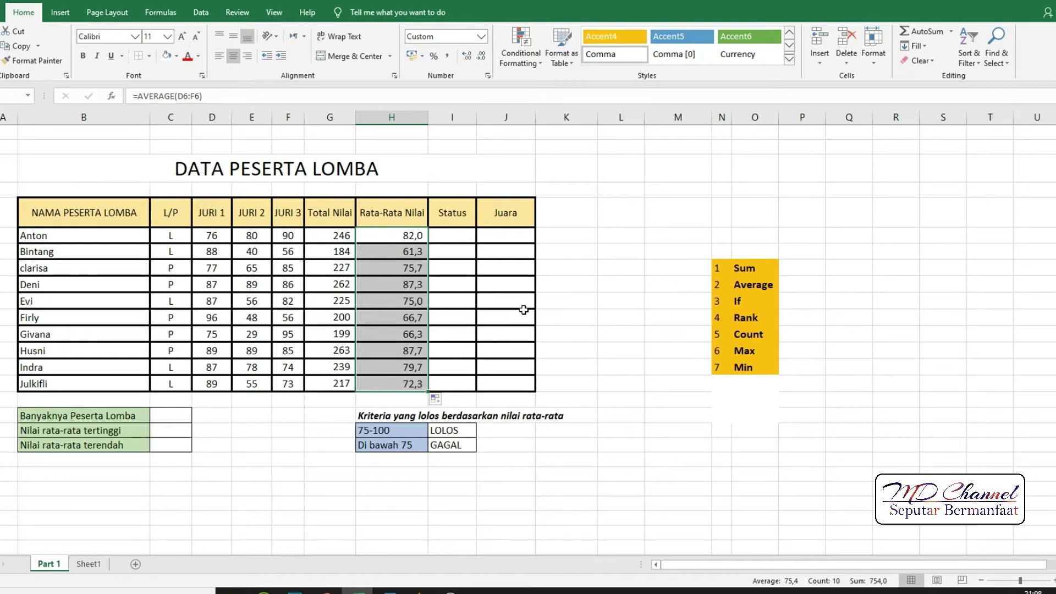
click(481, 57)
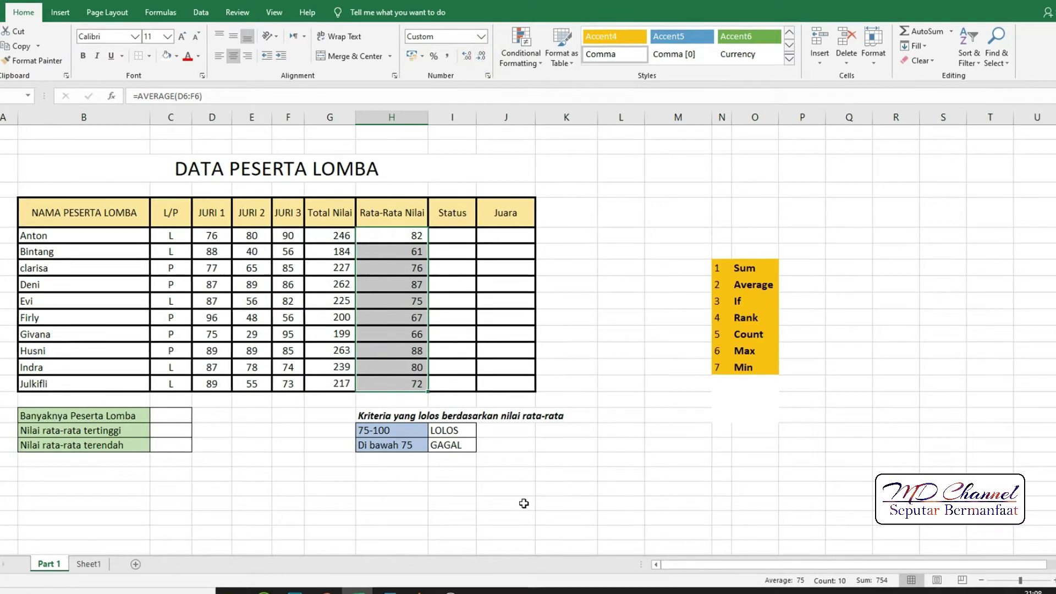
click(412, 255)
drag(408, 237, 416, 338)
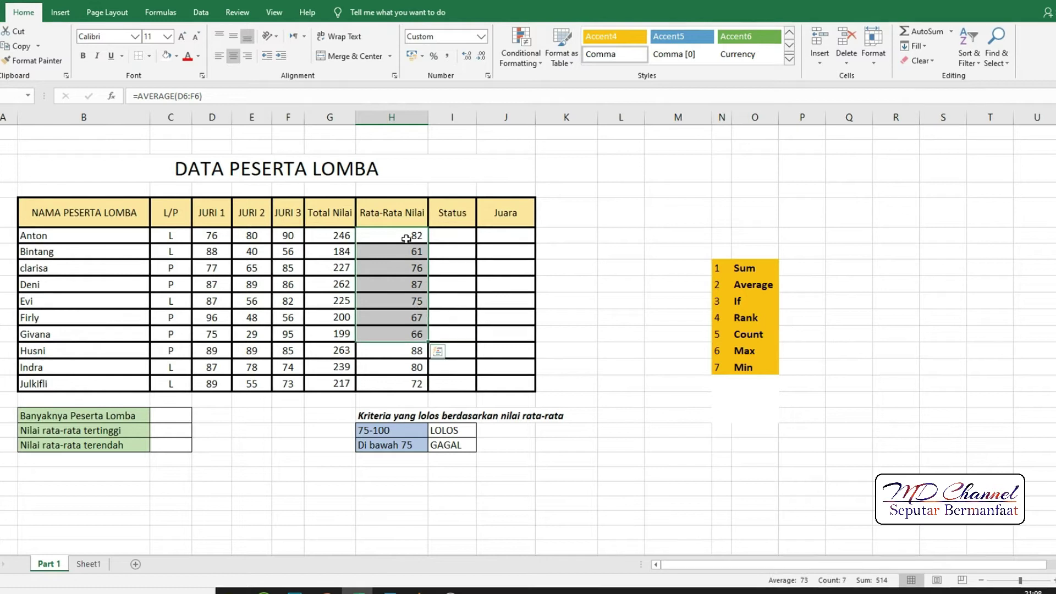
click(413, 239)
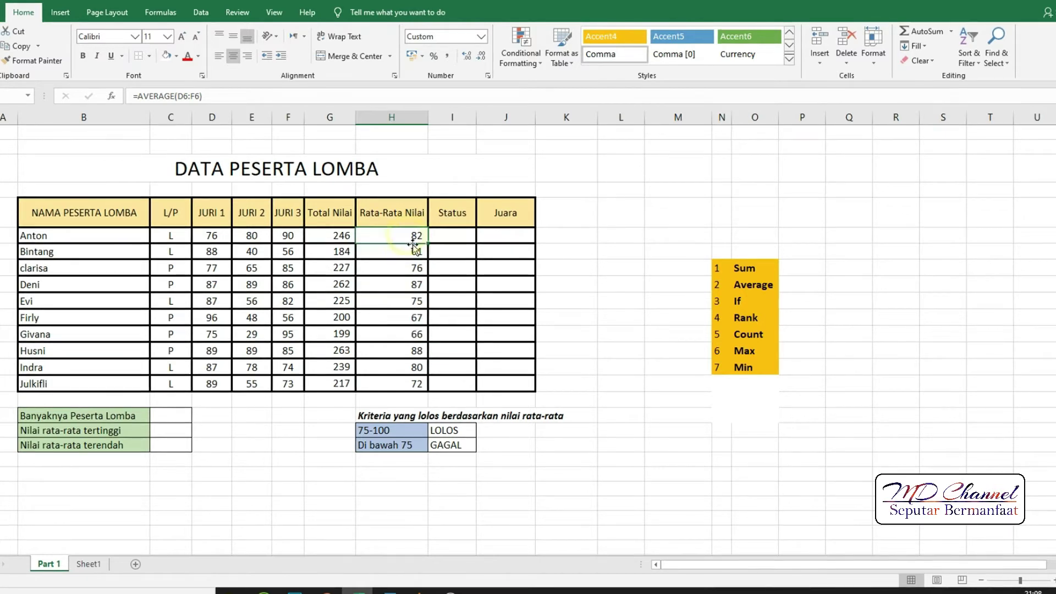
click(605, 236)
click(737, 302)
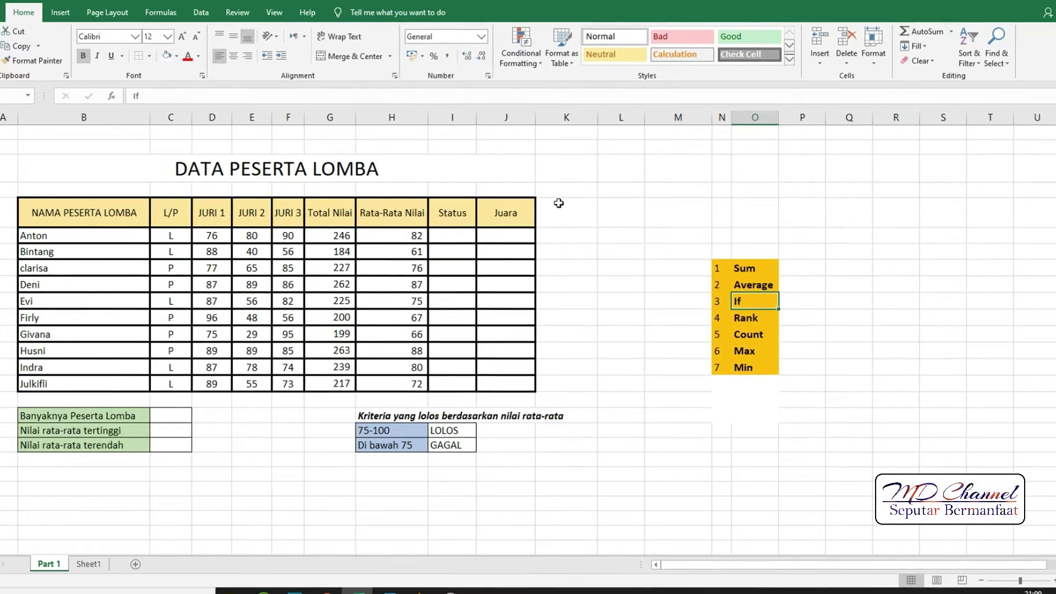
Step: Start an IF formula in I6 under Status with the logical test H6>75, followed by a semicolon separator
click(450, 238)
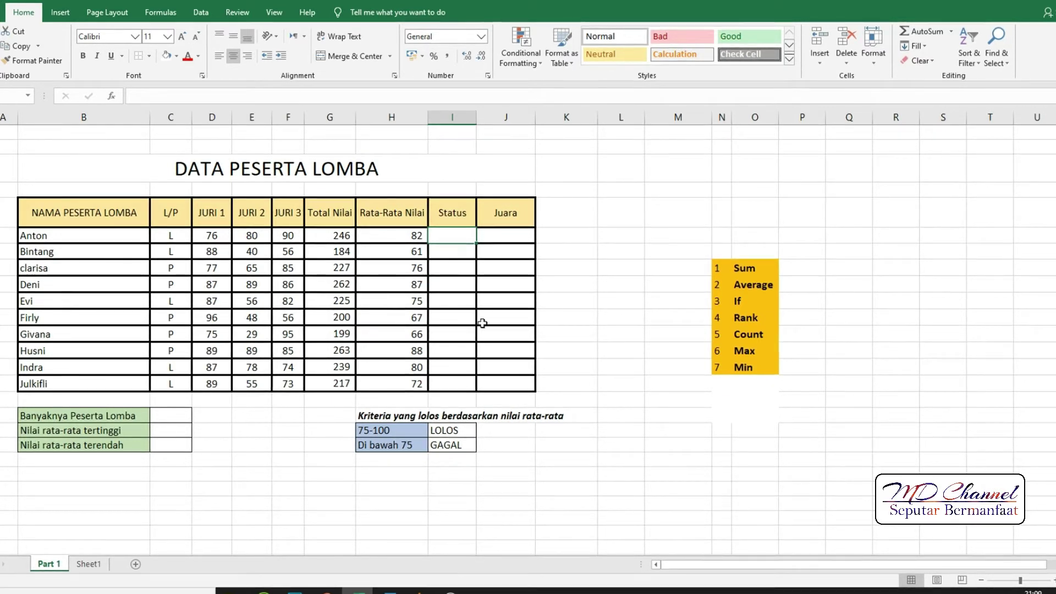
click(452, 237)
double_click(452, 236)
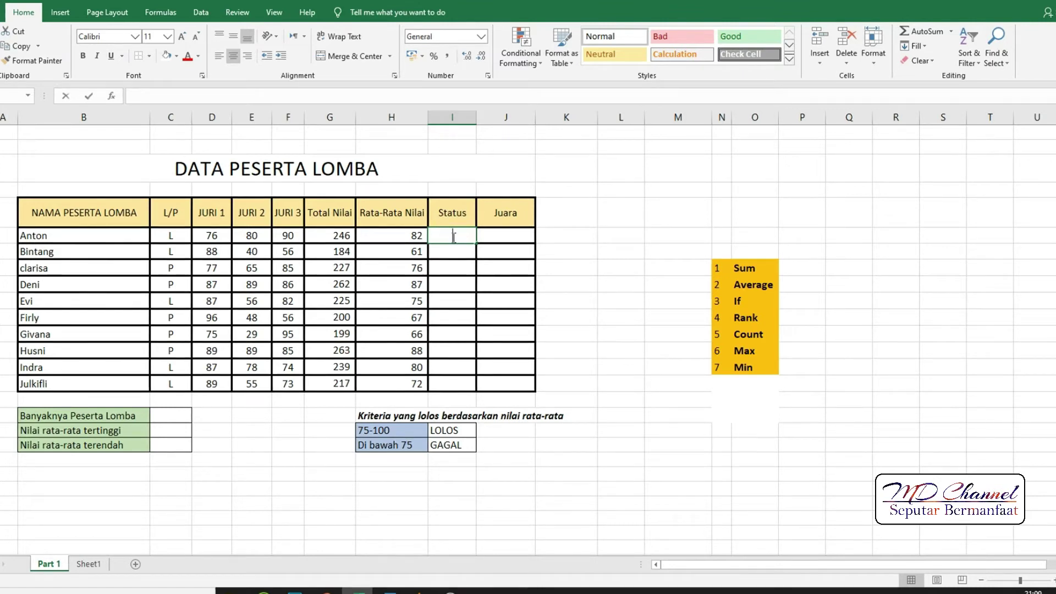
text(=IF)
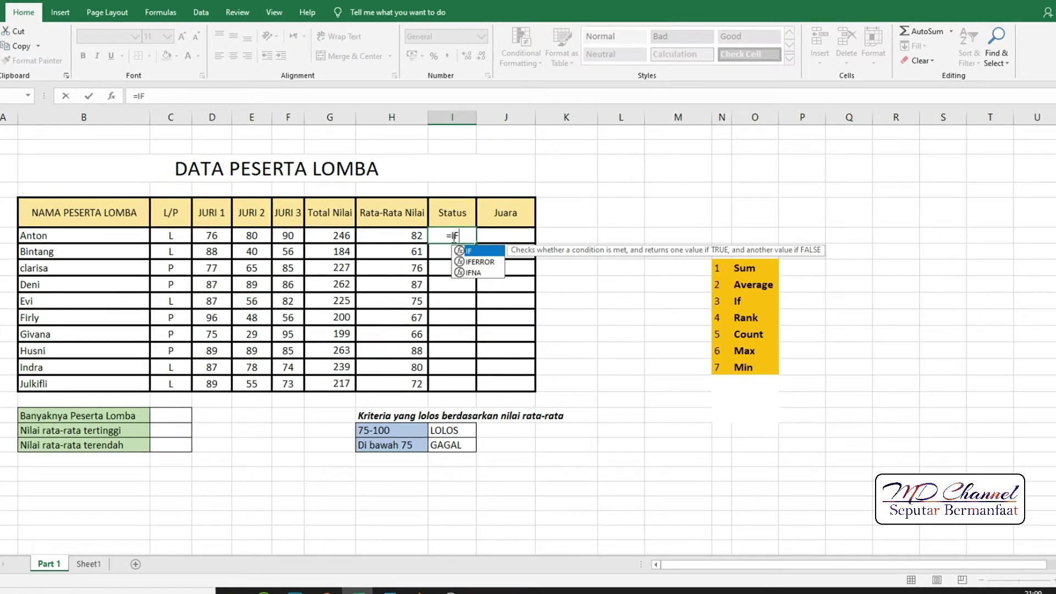
text(()
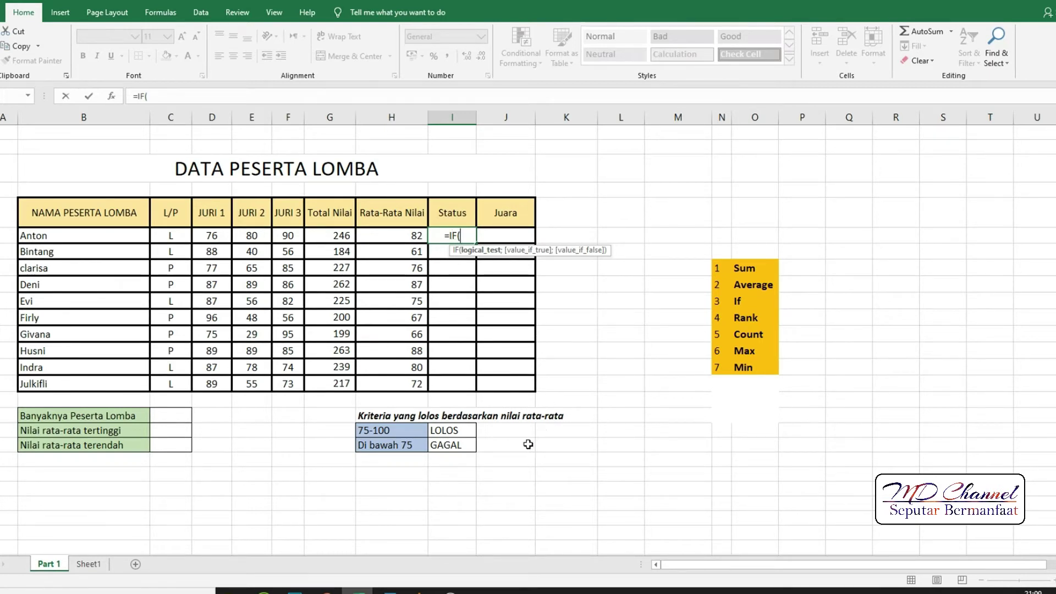
click(398, 237)
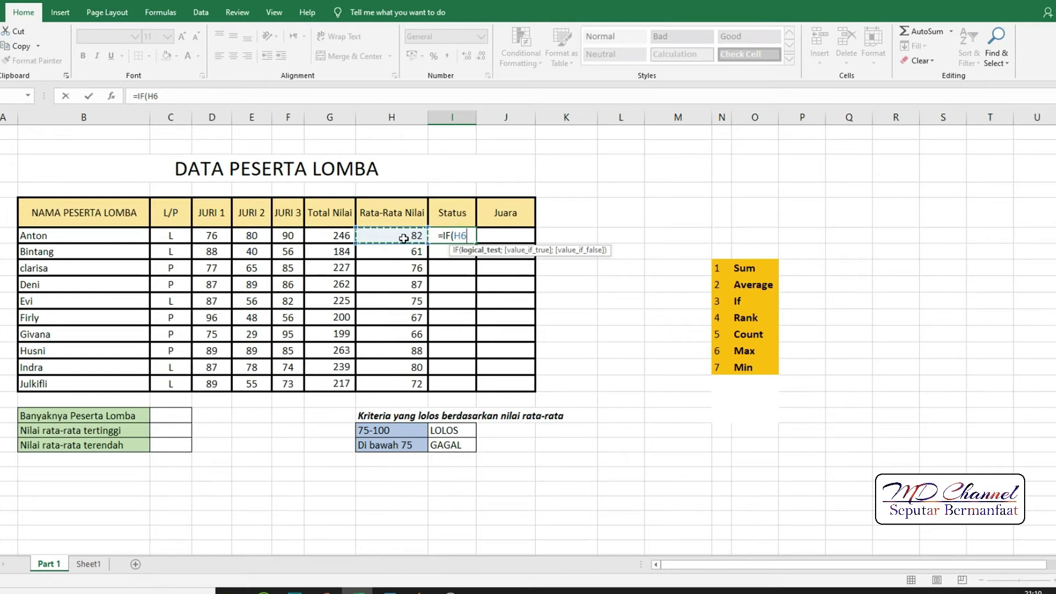
text(>)
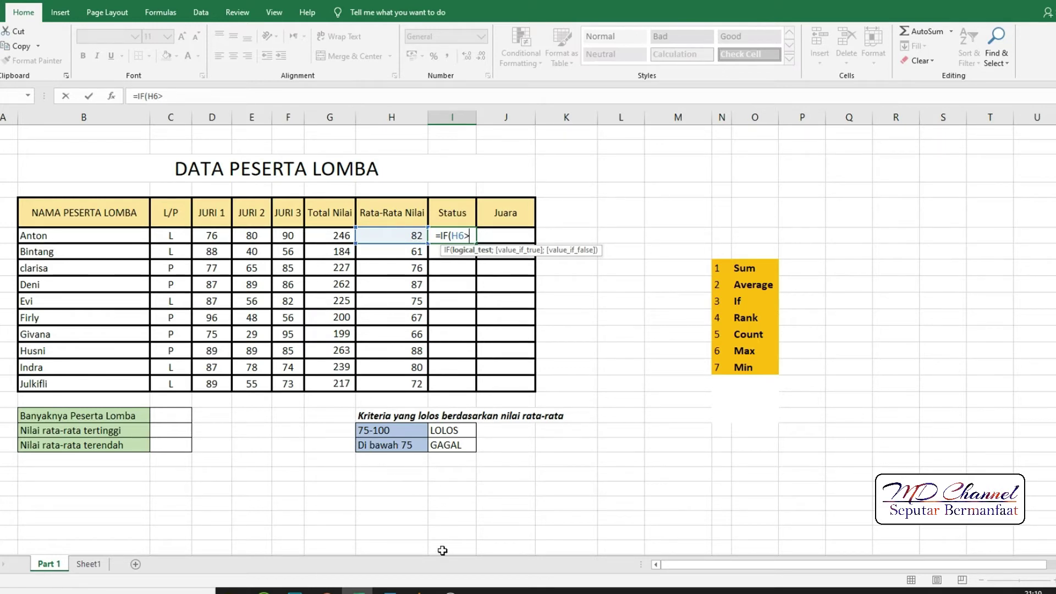
text(7)
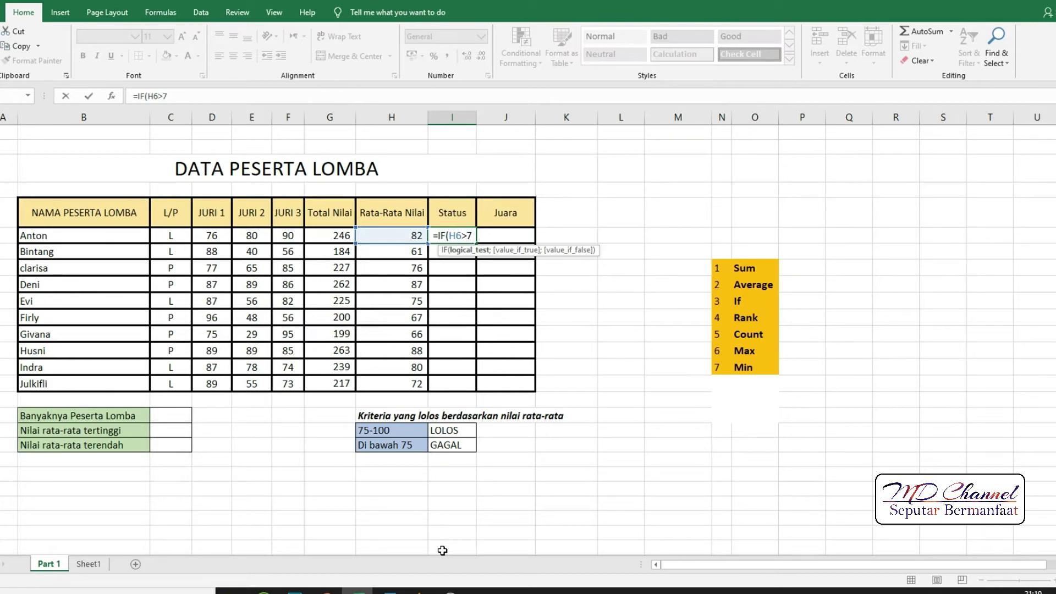
text(5)
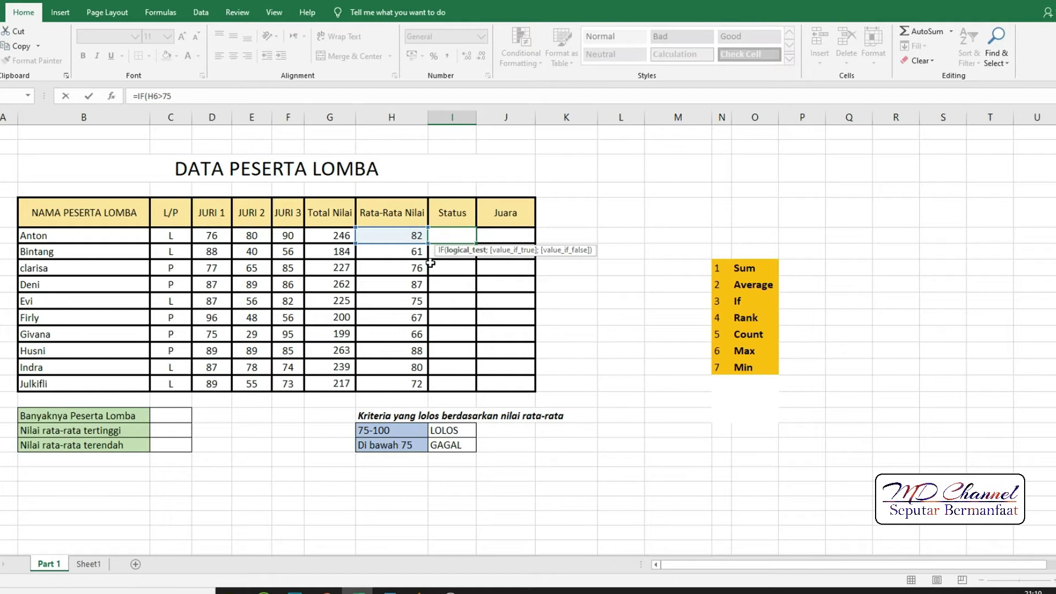
text(;)
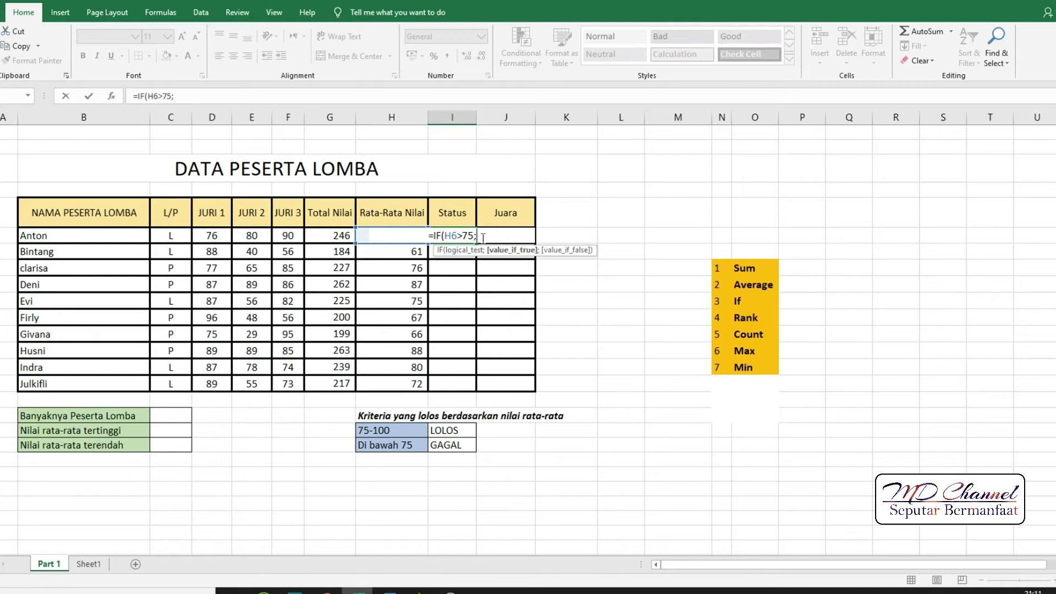
key(BackSpace)
text(,)
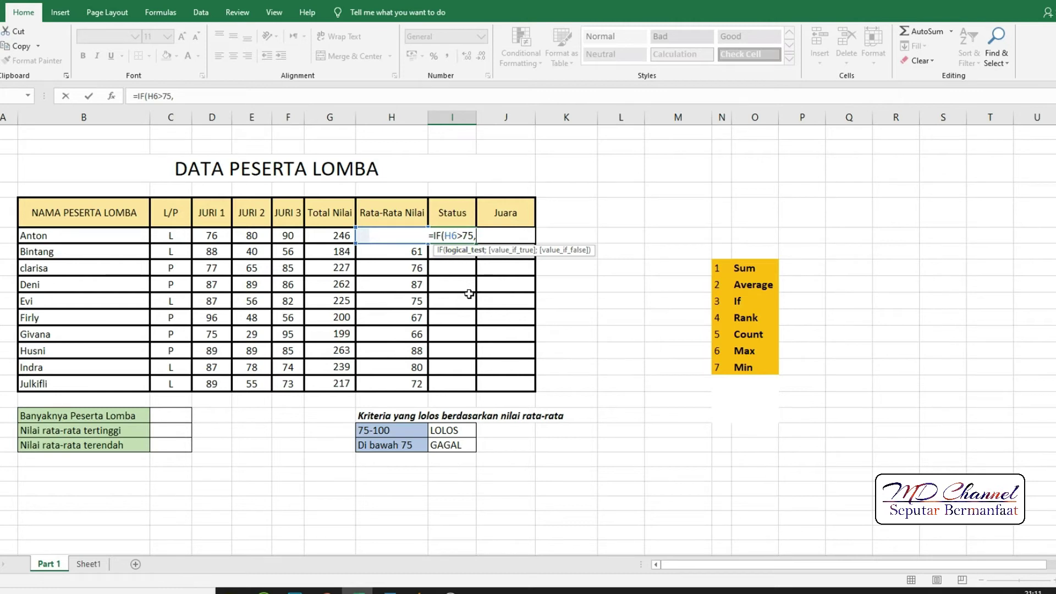
key(BackSpace)
text(;)
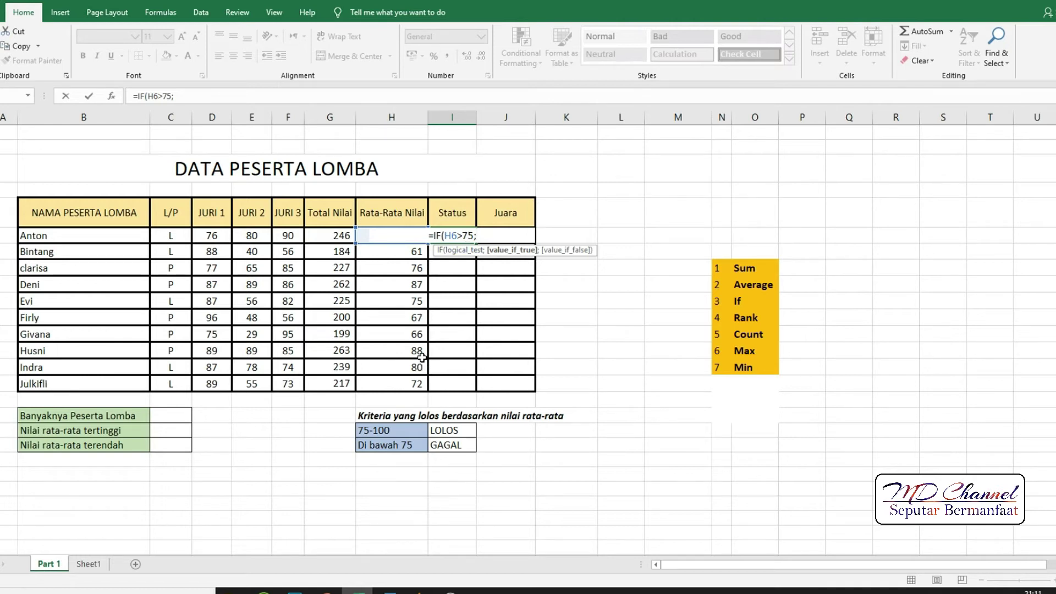
Step: Complete the IF formula in I6 to return "LOLOS" when the test is true and "GAGAL" when it is false
text(")
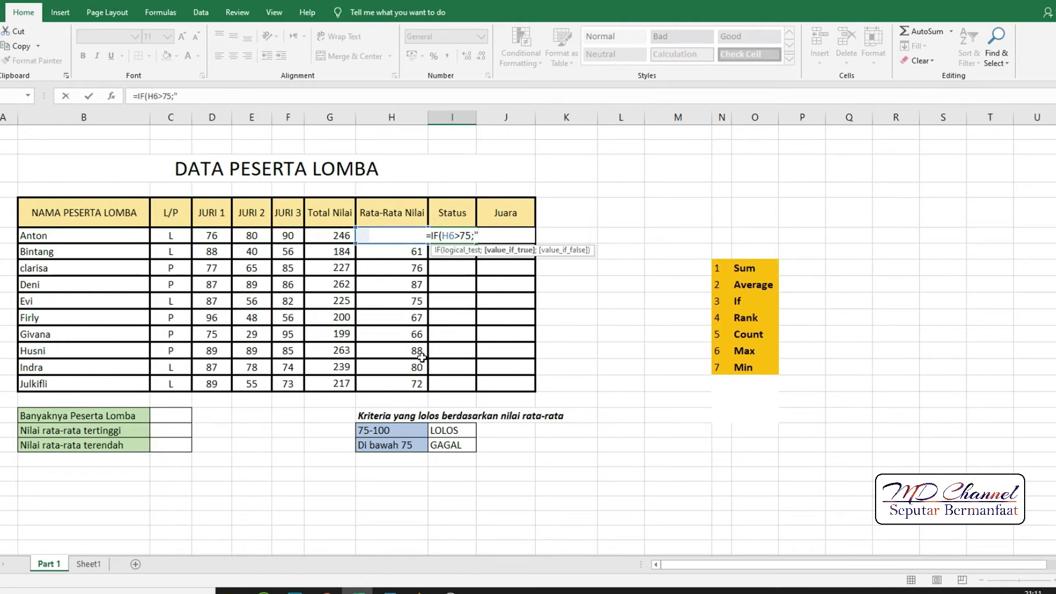
text(LOLOS)
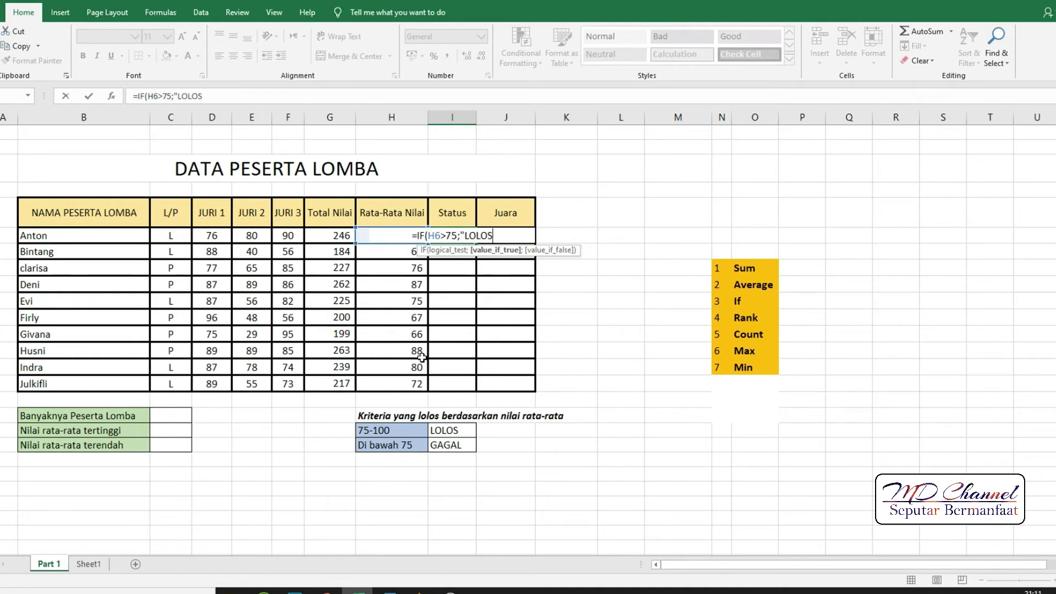
text(")
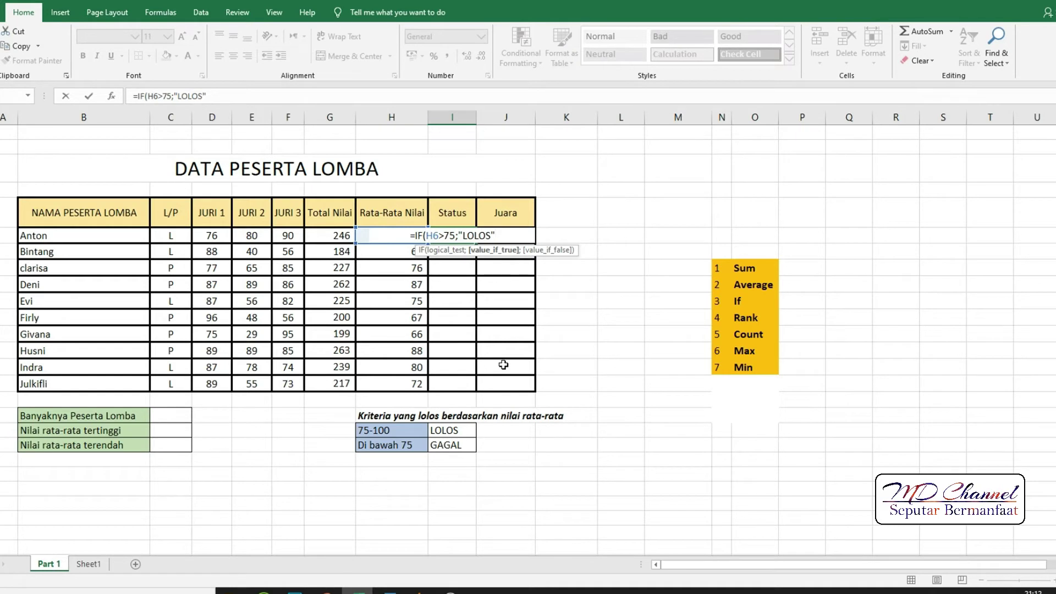
text(;)
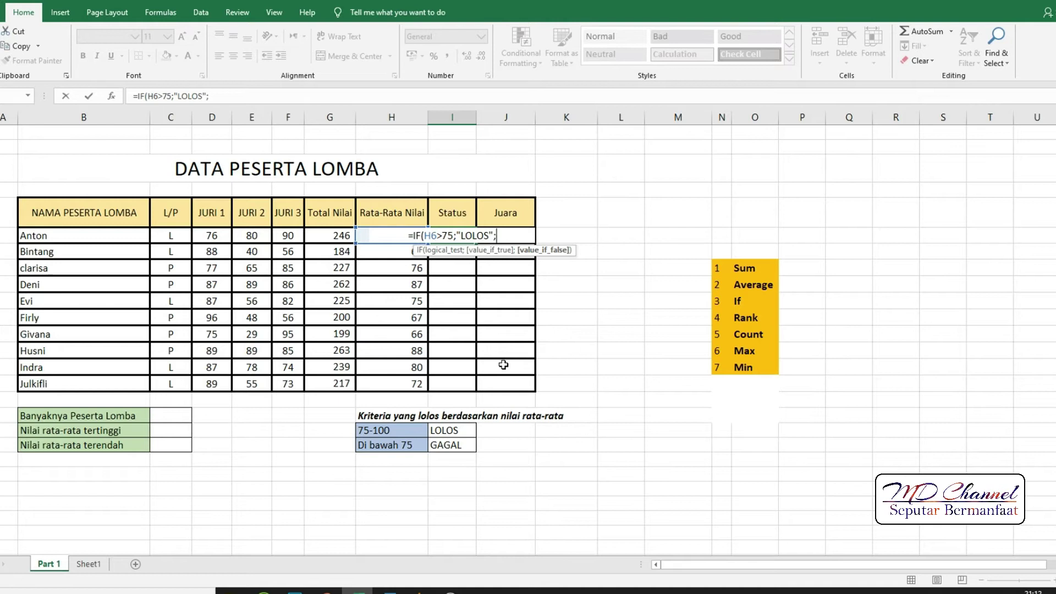
text(")
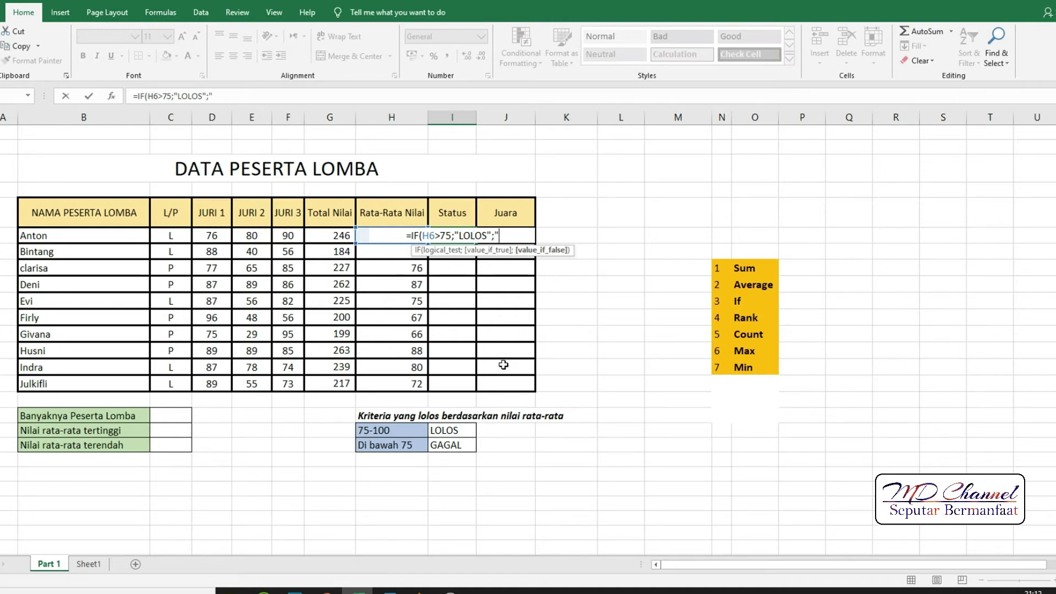
text(G)
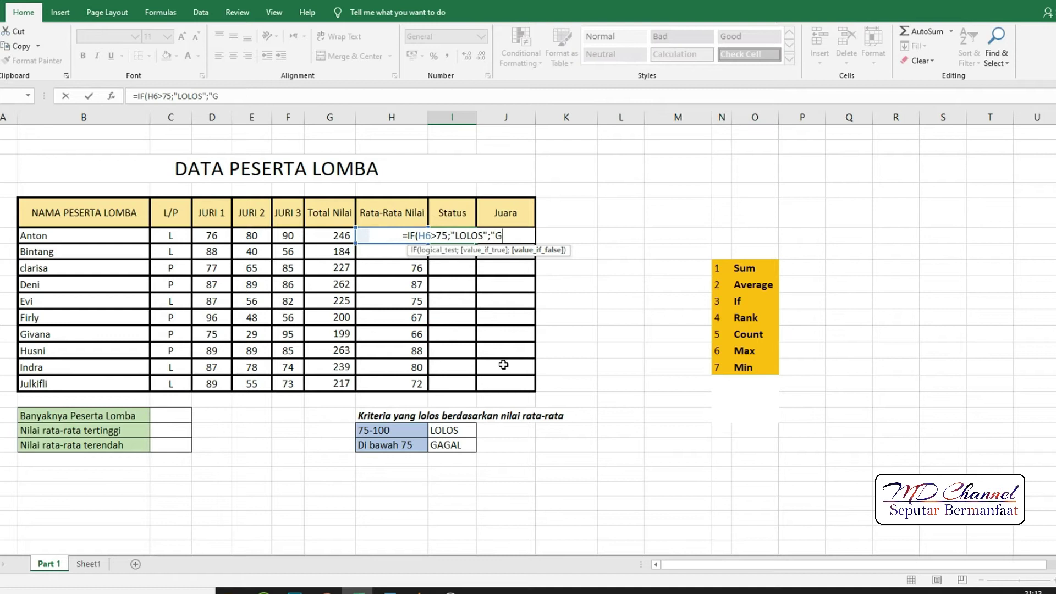
text(AGAL)
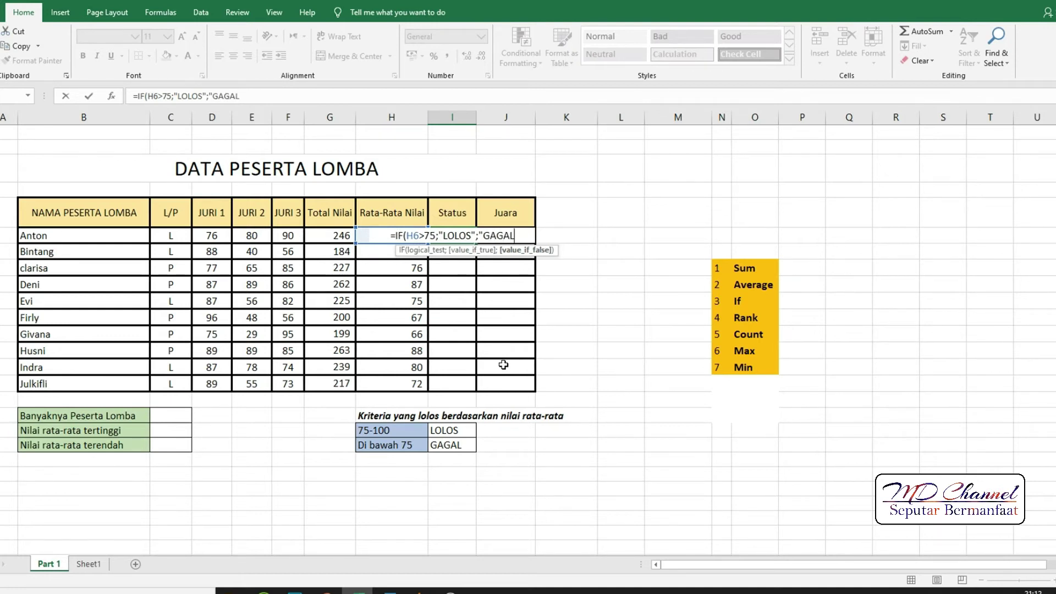
text(")
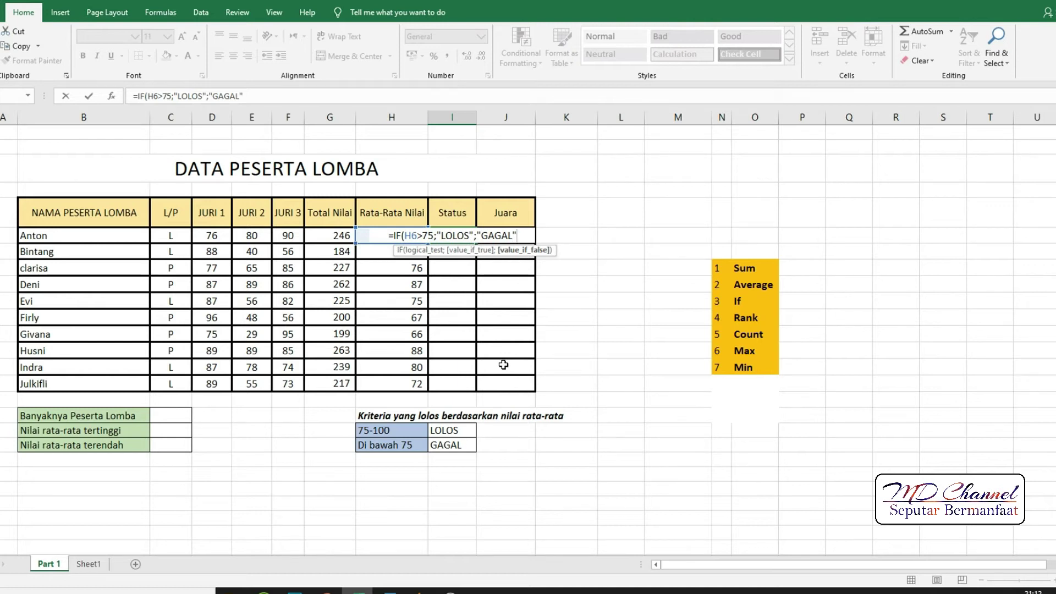
text())
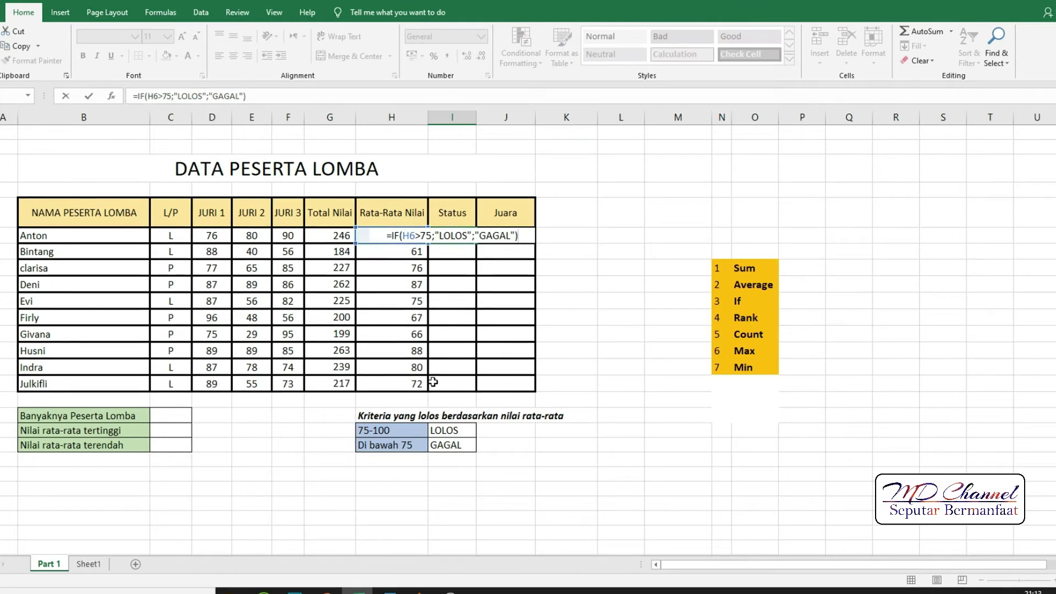
key(Return)
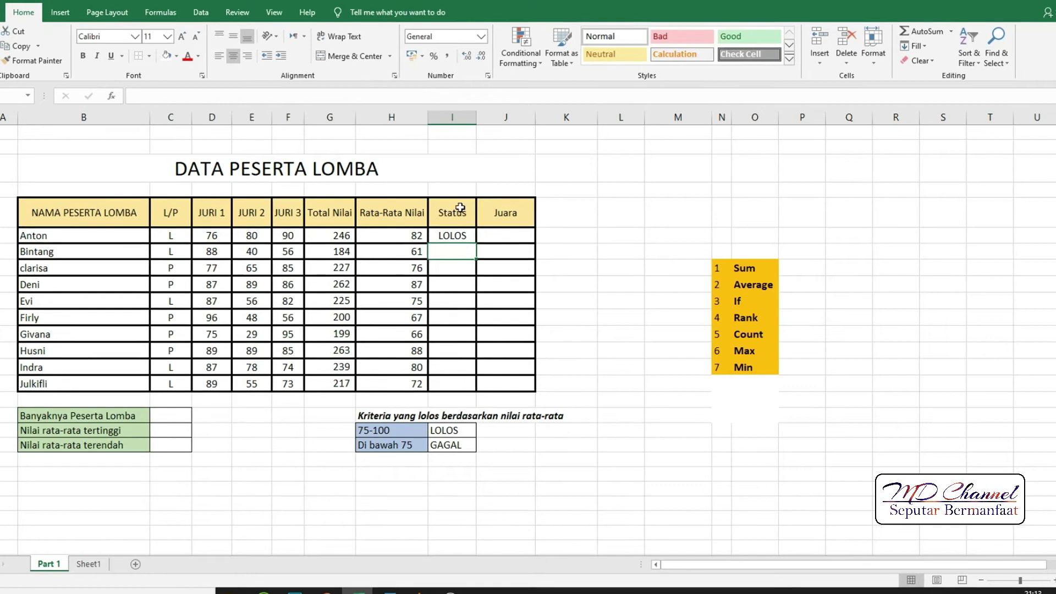
Step: Fill the Status formula from I6 down through I15 and check rows 6 and 7 against their averages
click(450, 235)
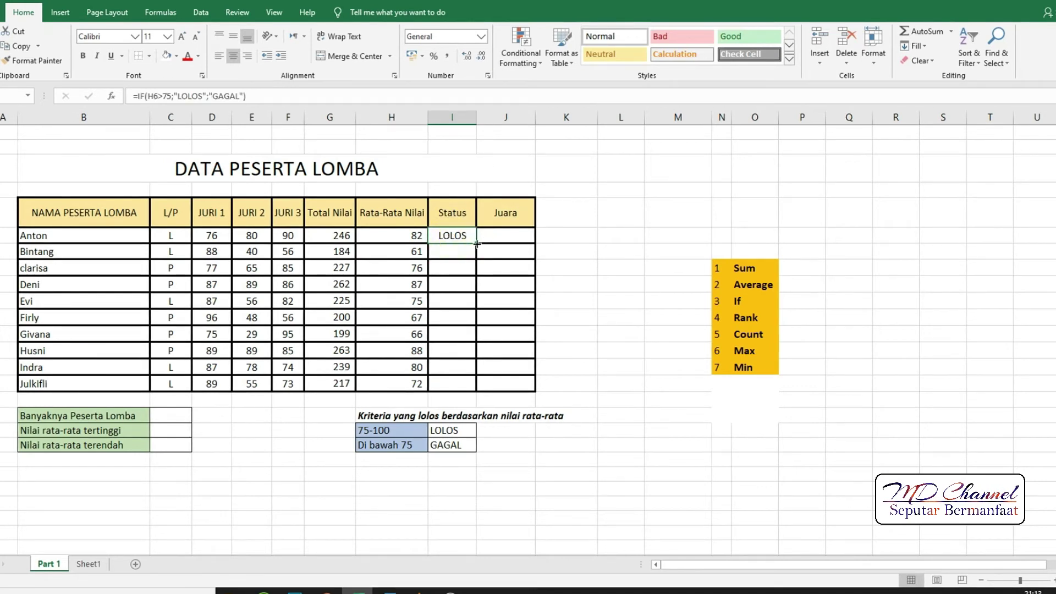
double_click(476, 243)
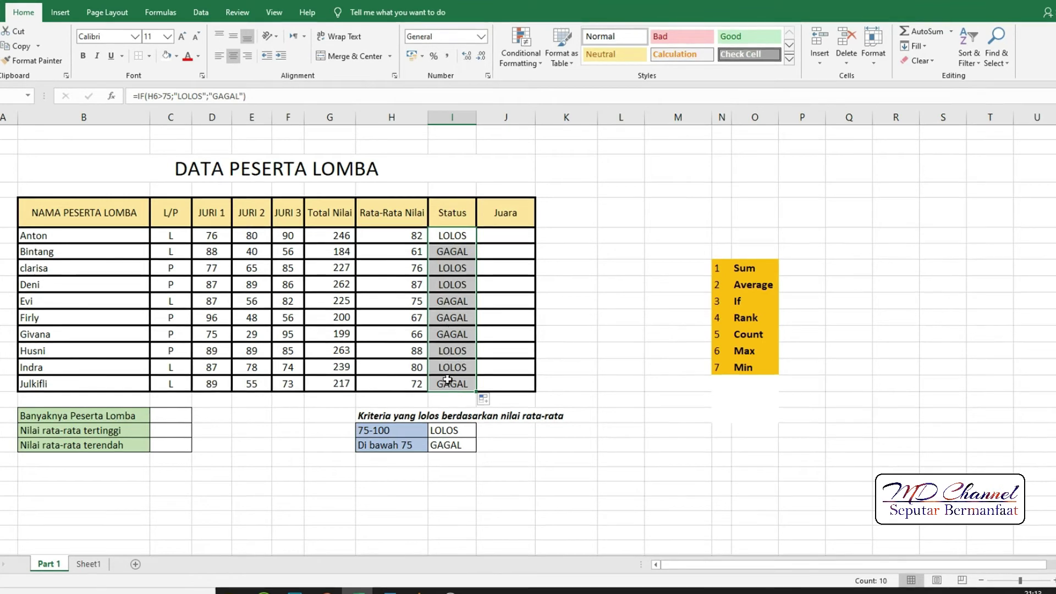
click(458, 252)
click(408, 236)
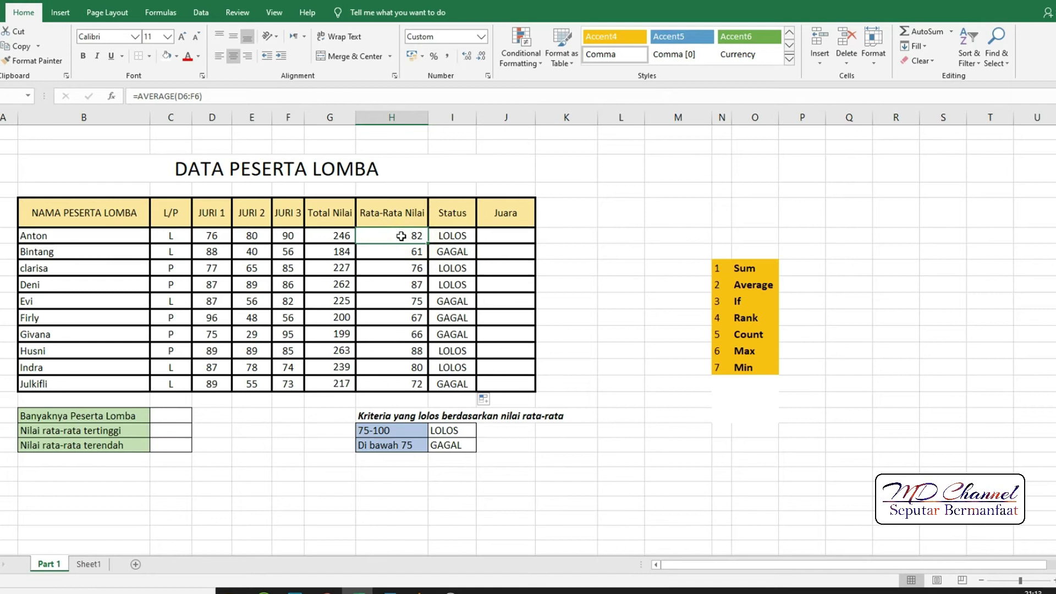
click(448, 236)
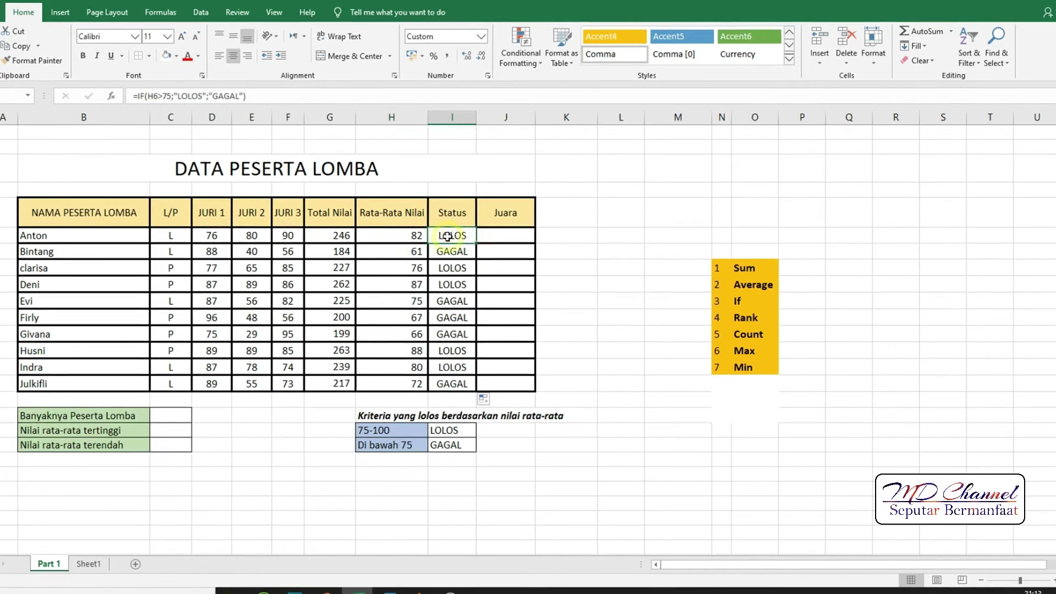
click(421, 253)
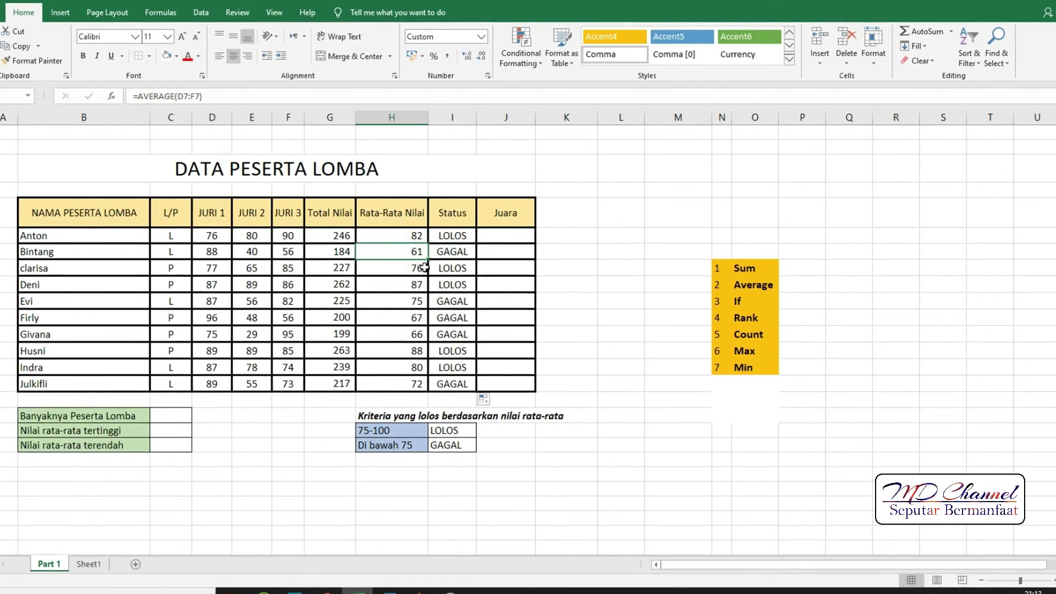
click(458, 254)
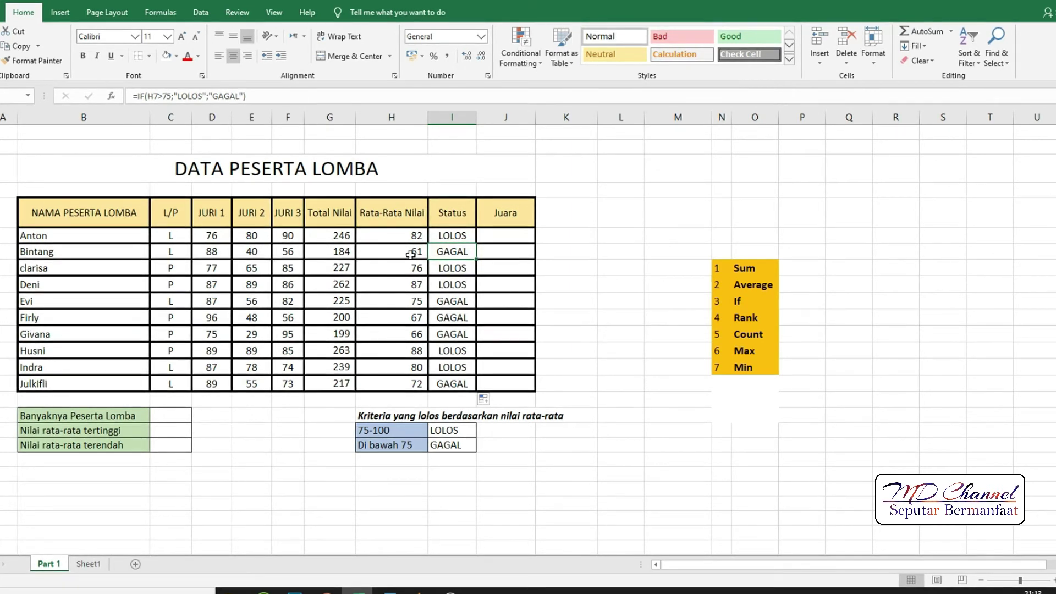
click(392, 253)
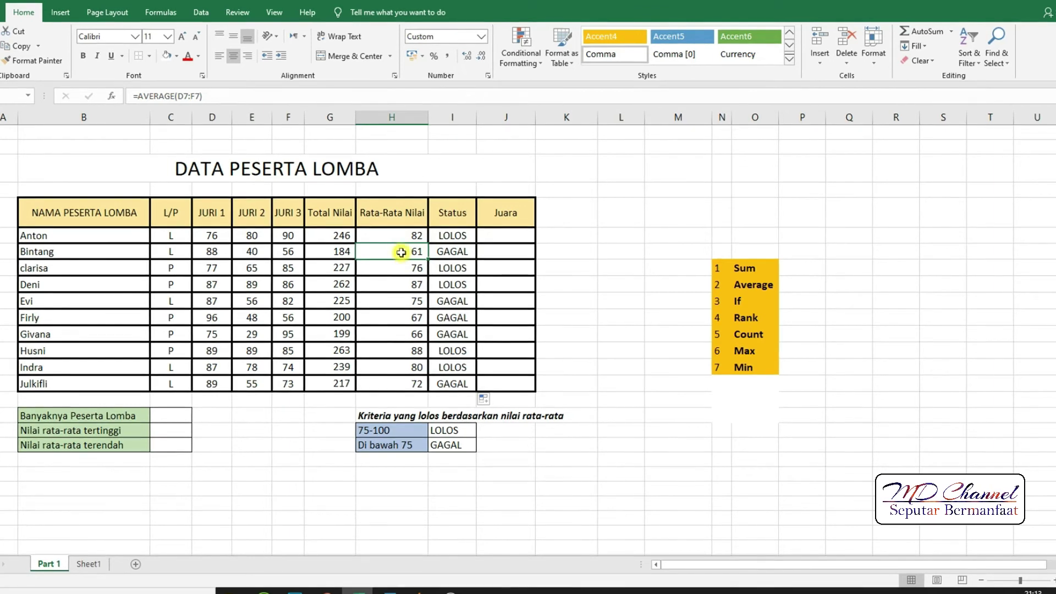
click(445, 253)
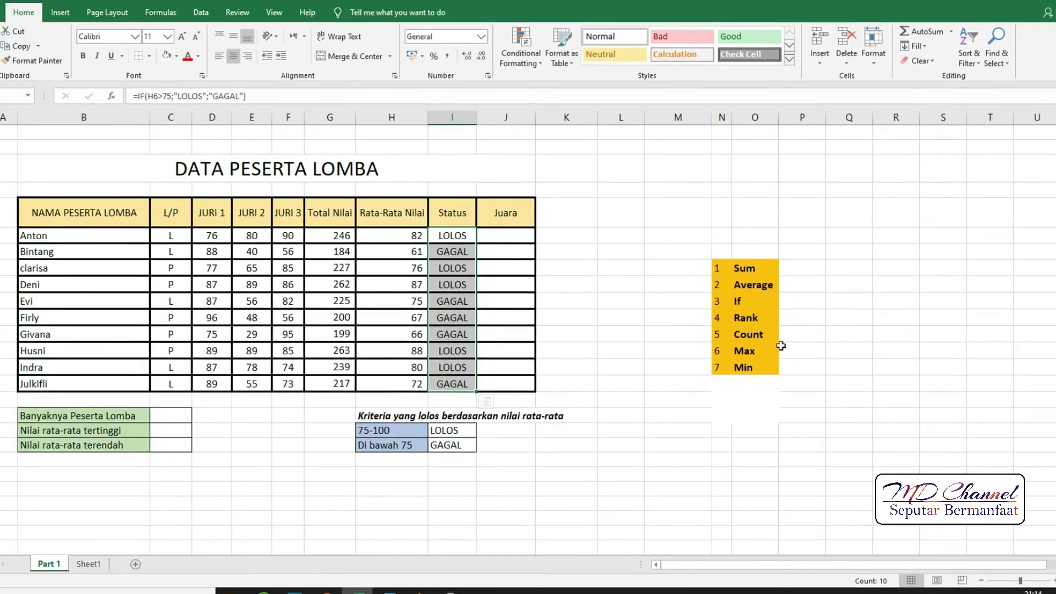
Step: Write a RANK formula in J6 under Juara that ranks H6 within the averages H6:H15
click(747, 321)
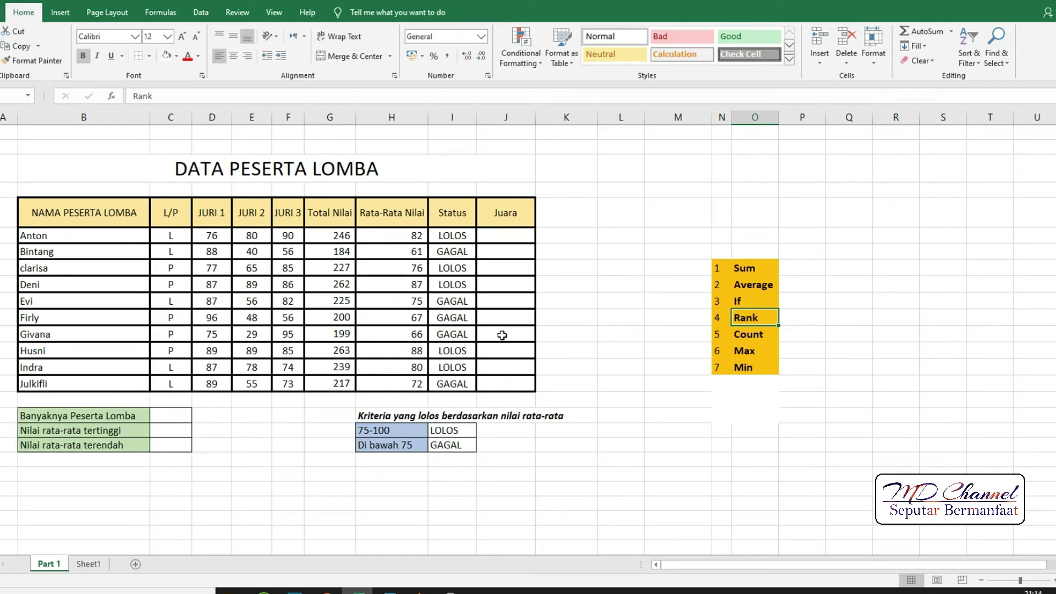
click(525, 237)
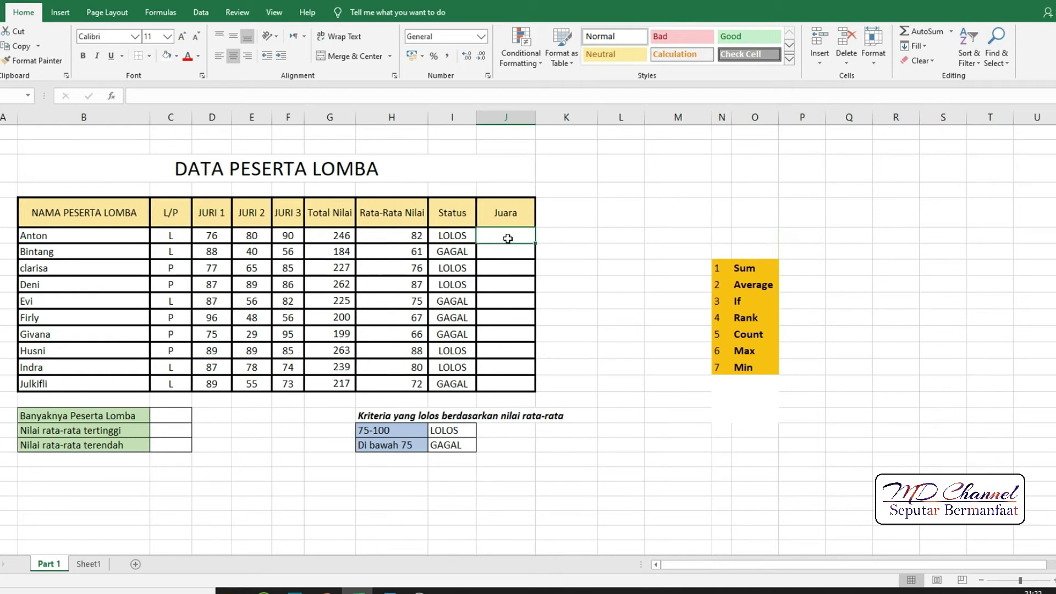
text(=)
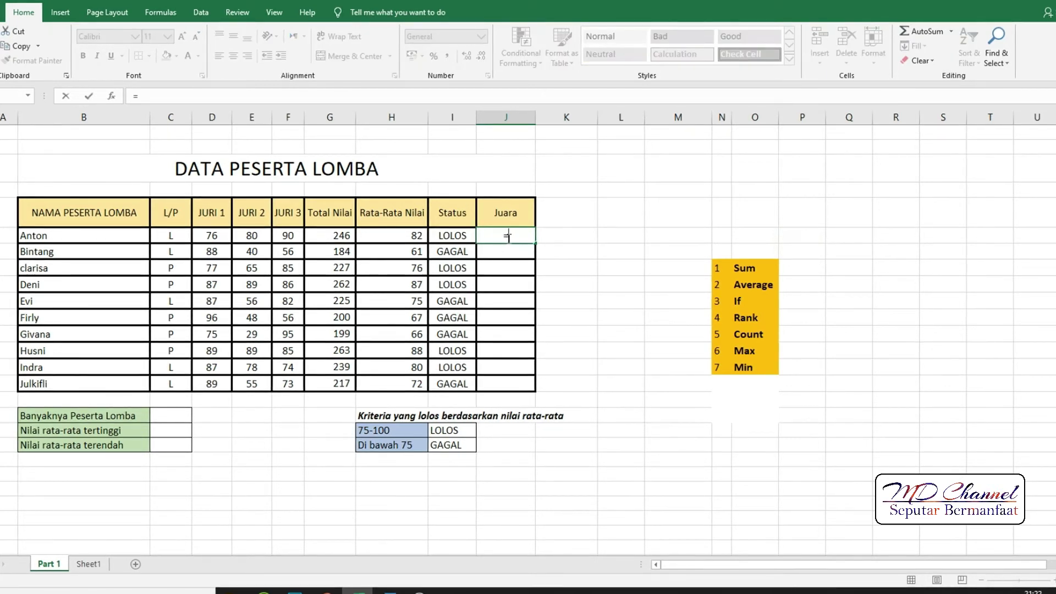
text(RANK)
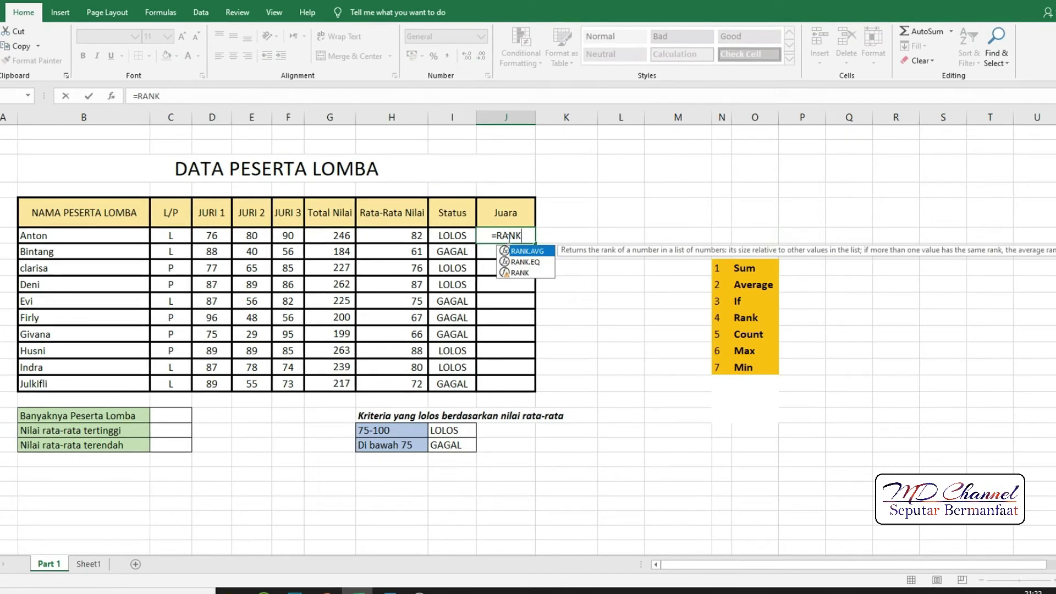
text(()
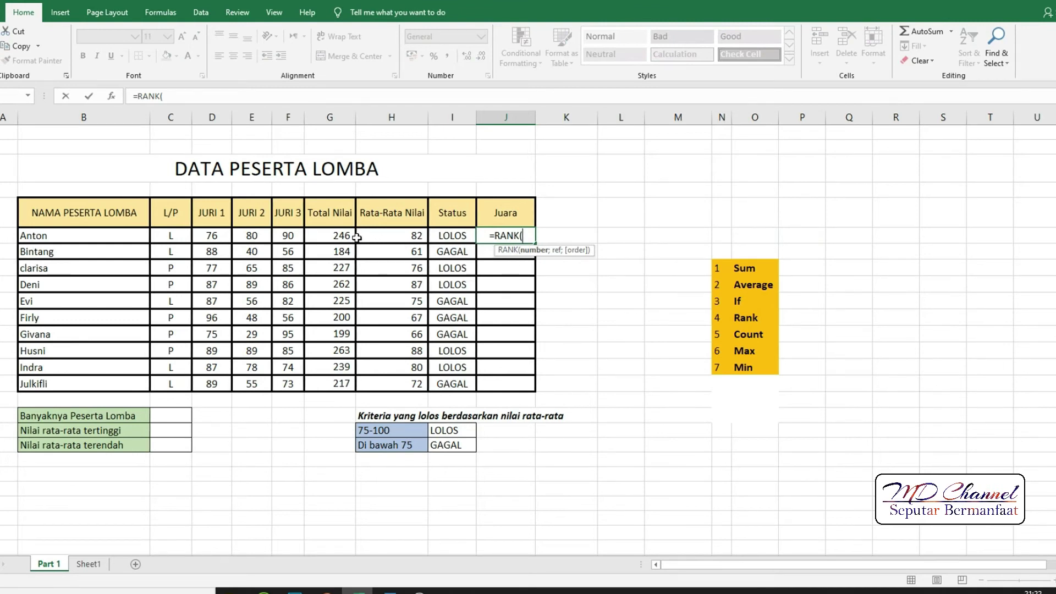
click(398, 239)
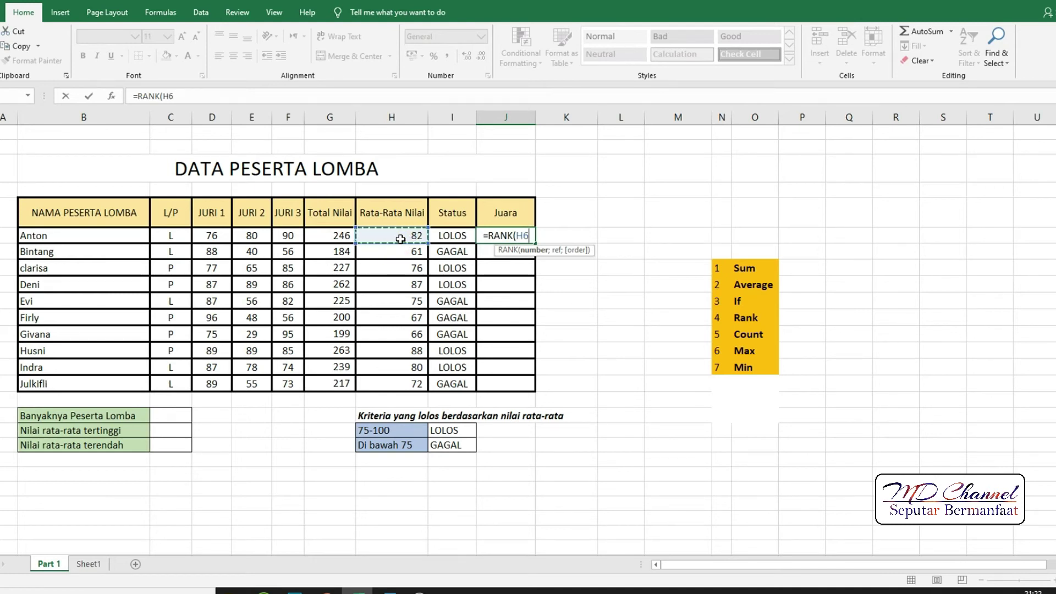
text(;)
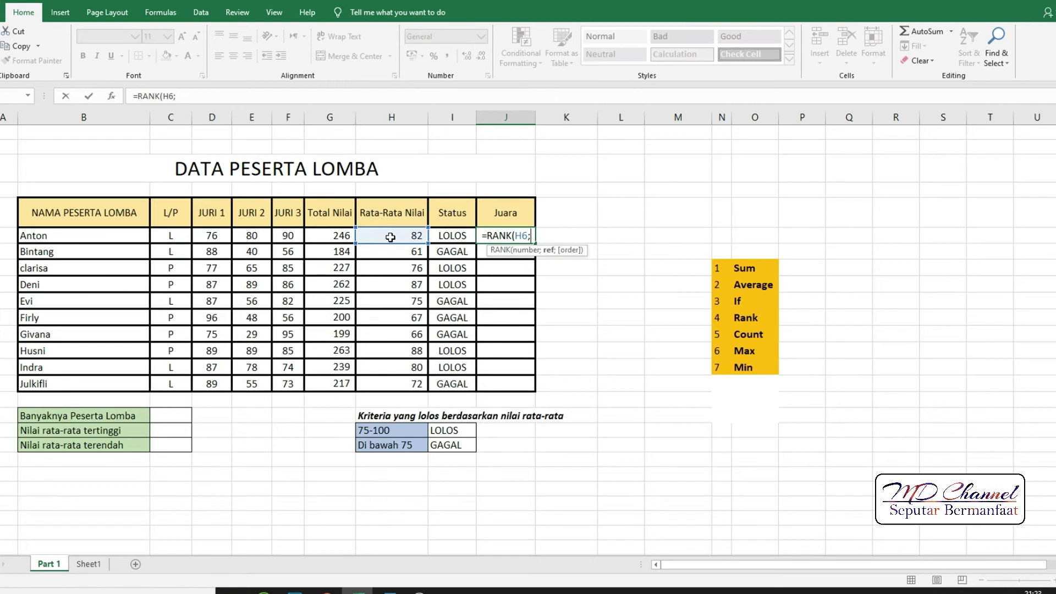
drag(390, 237, 397, 381)
text())
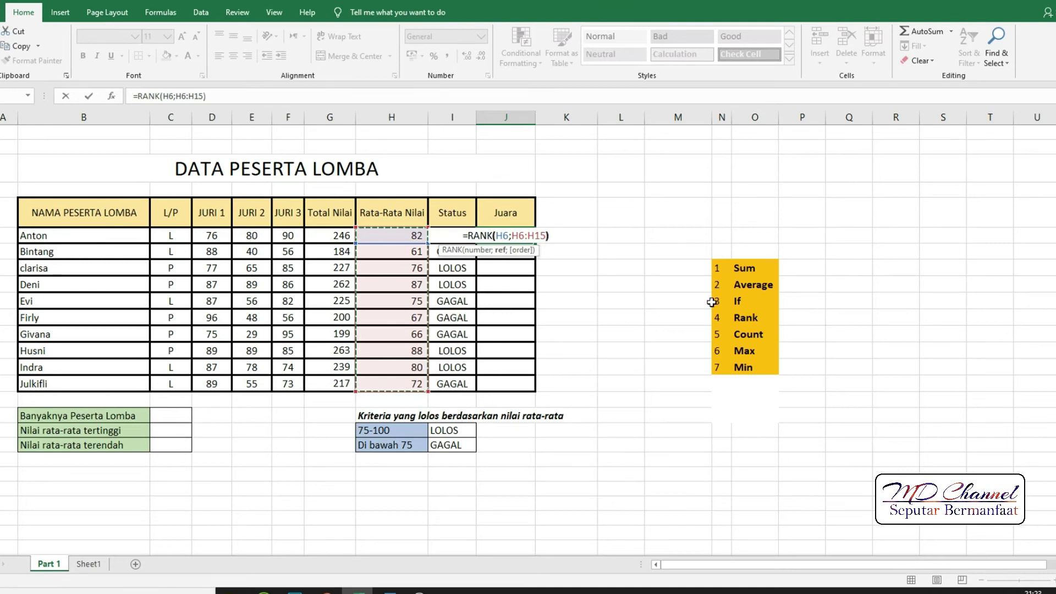
Step: Make the RANK reference range absolute as $H$6:$H$15 and enter the formula in J6
click(512, 236)
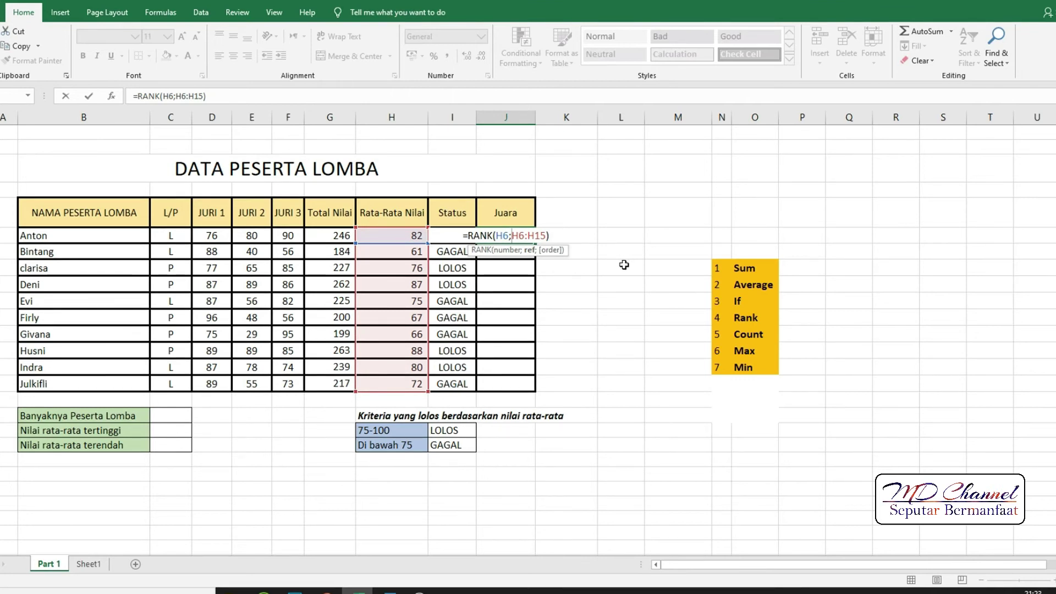
text($H)
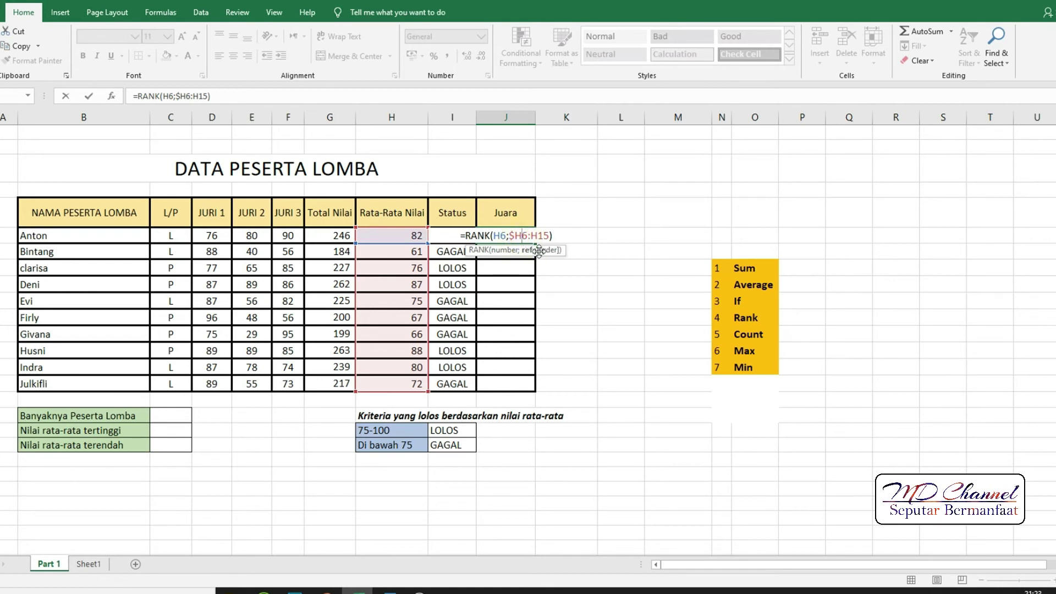
text($)
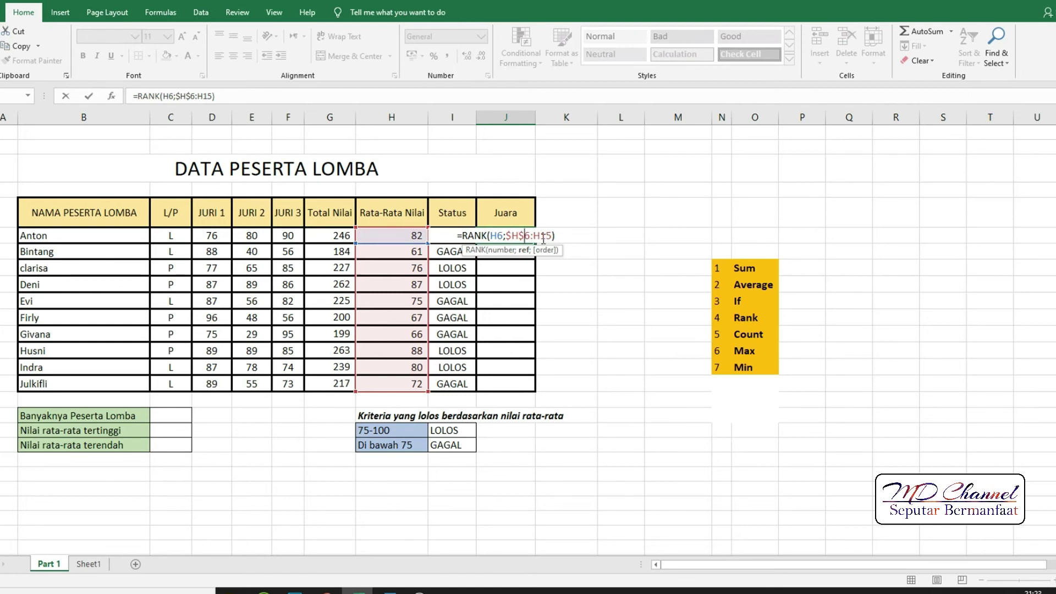
text($H)
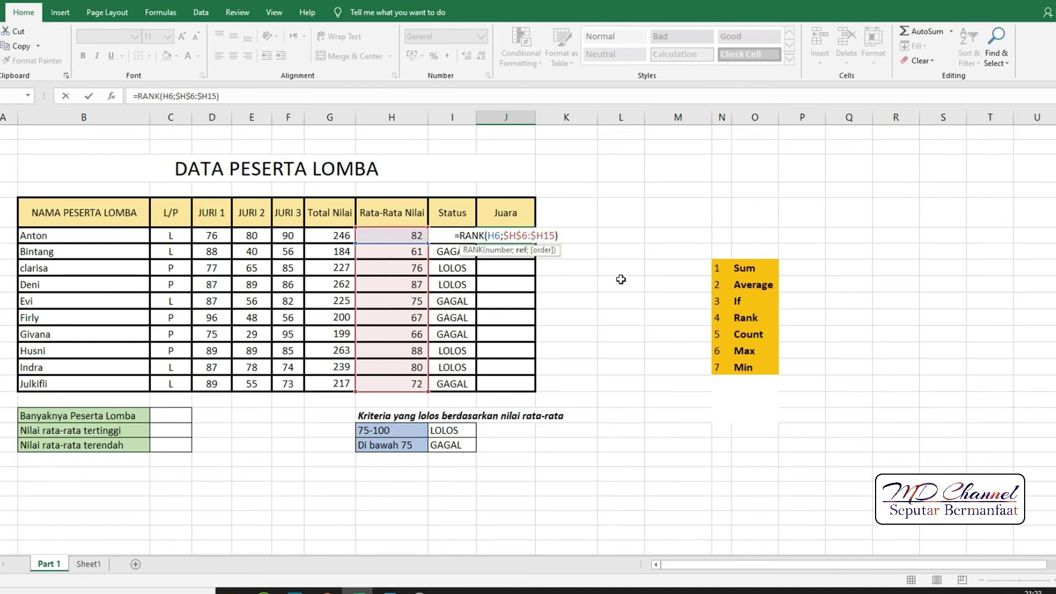
text($)
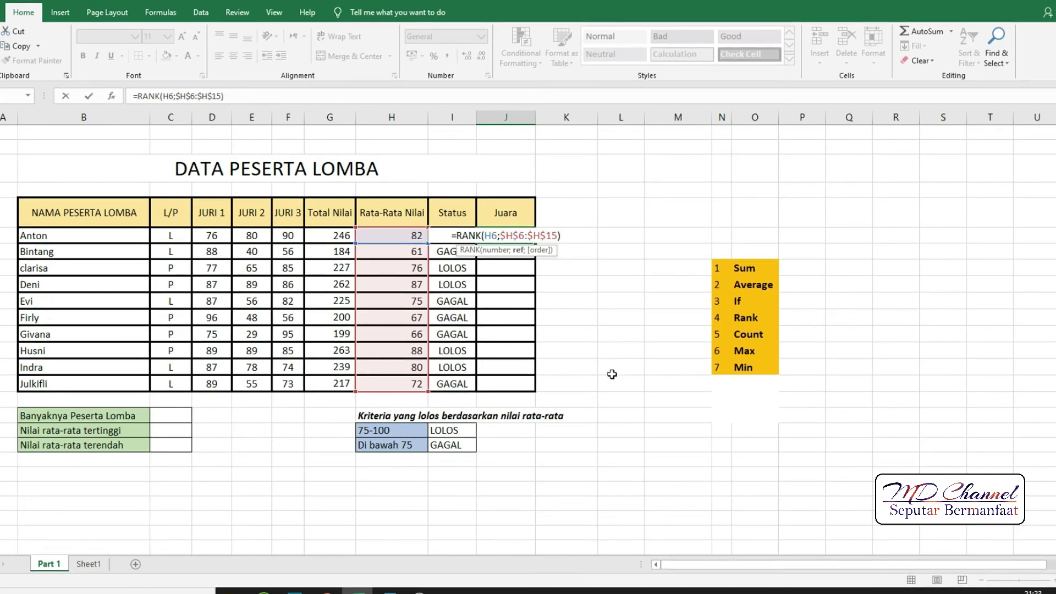
key(Return)
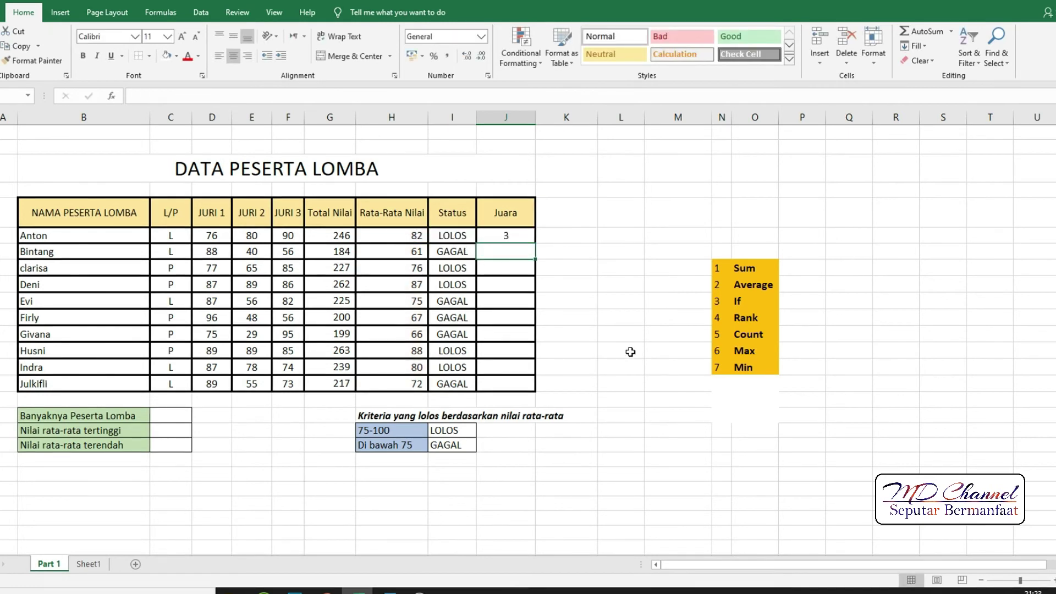
Step: Fill the Juara RANK formula from J6 down through J15 and check the resulting rankings
click(516, 236)
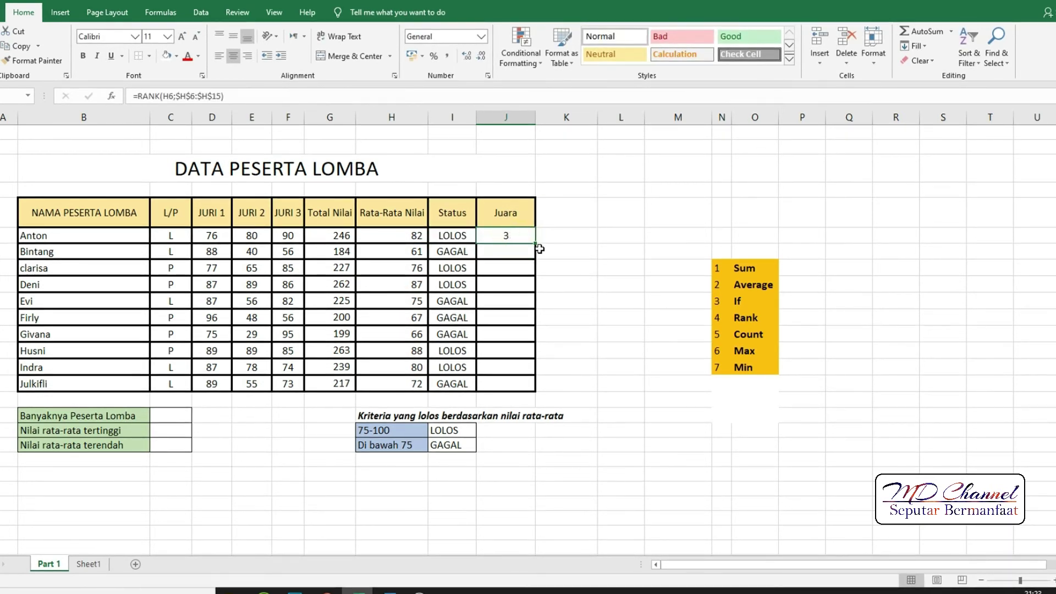
double_click(534, 242)
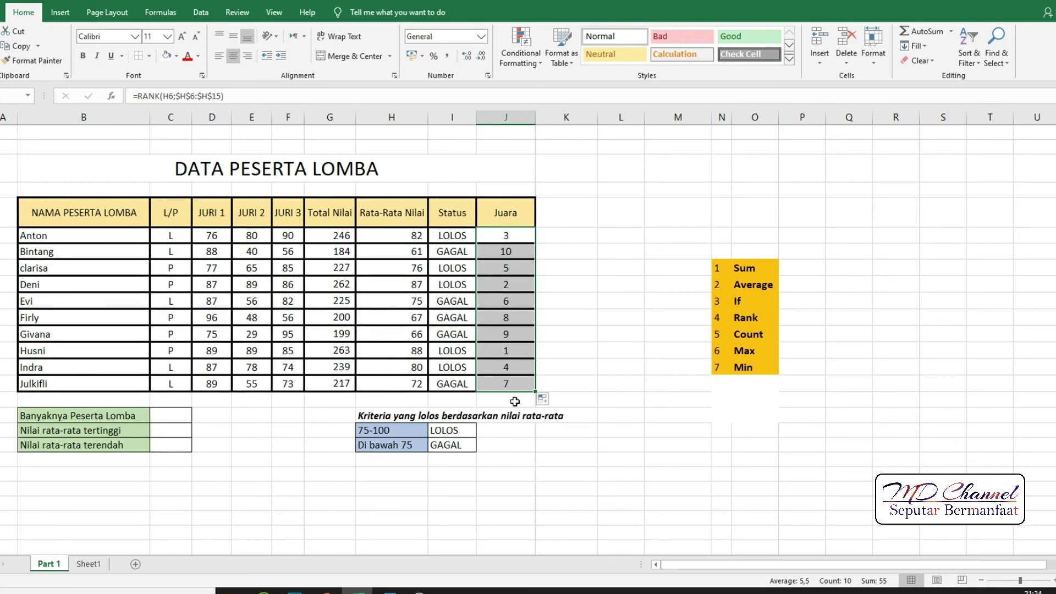
click(504, 352)
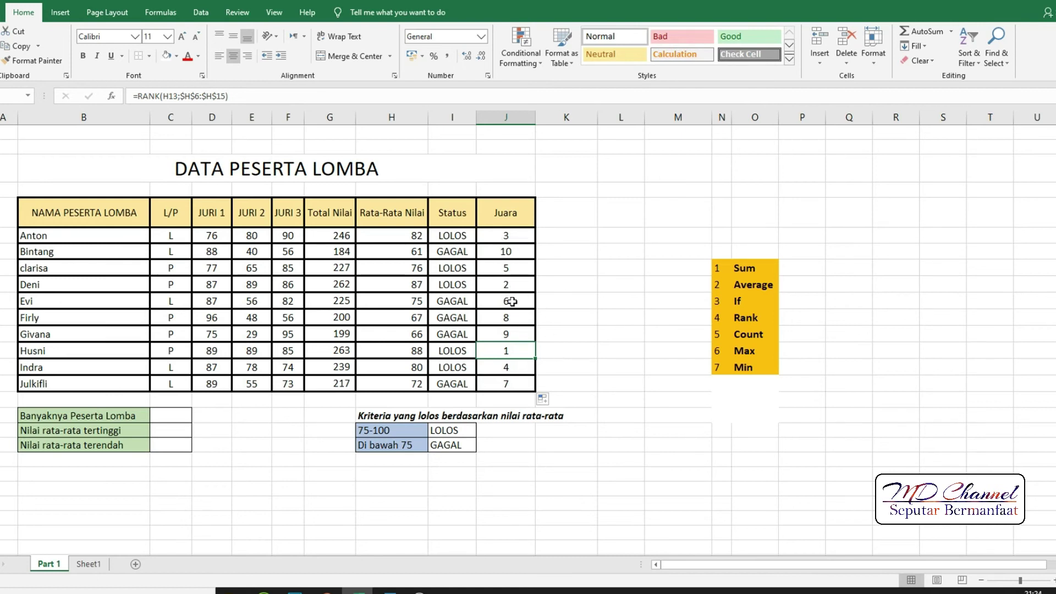
click(507, 237)
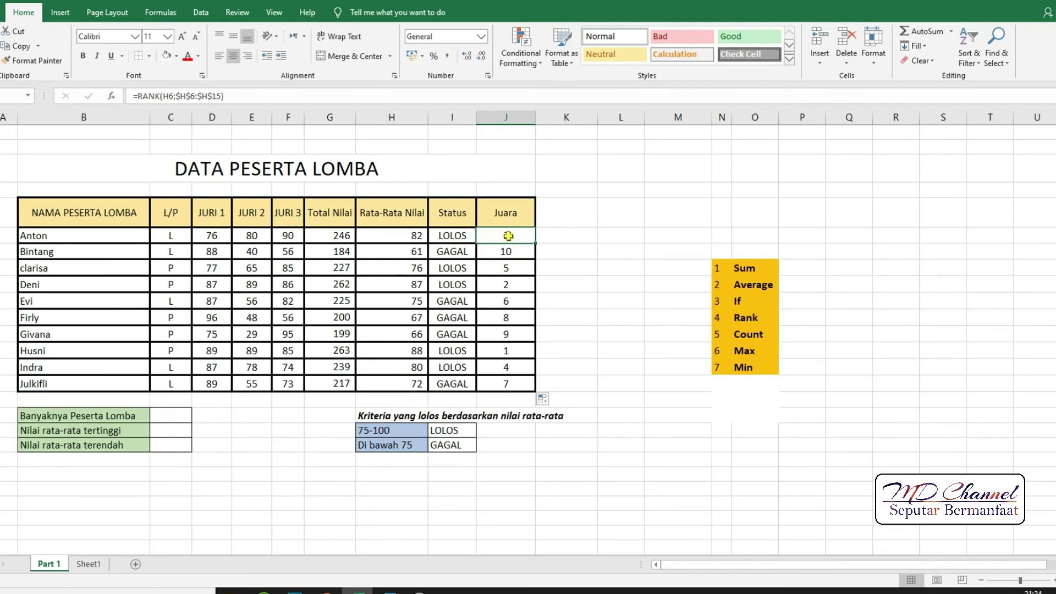
drag(508, 236, 509, 285)
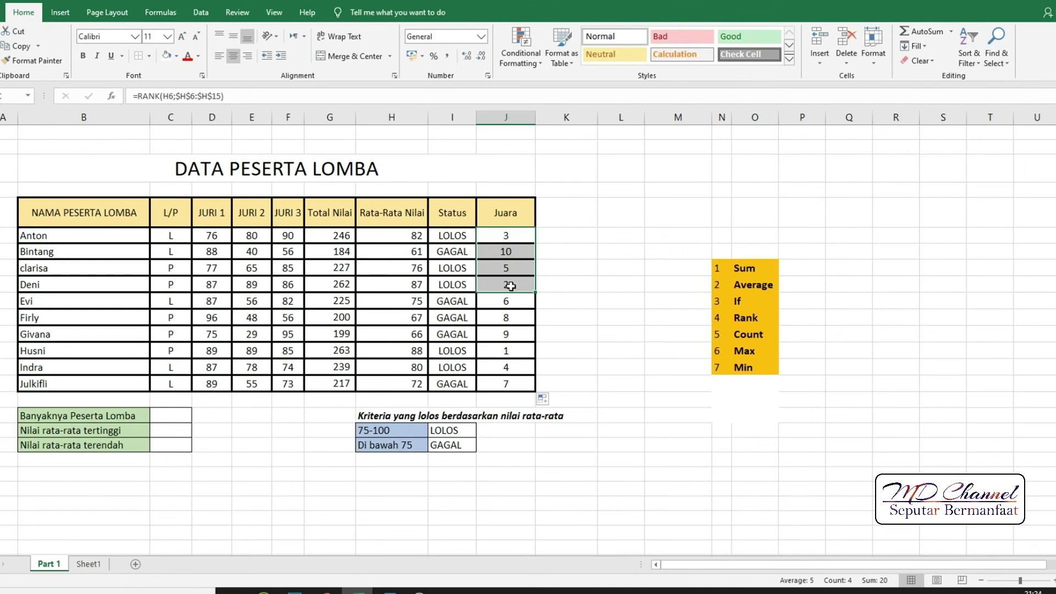
Step: Sort the participant table by the Juara column from smallest to largest
click(505, 238)
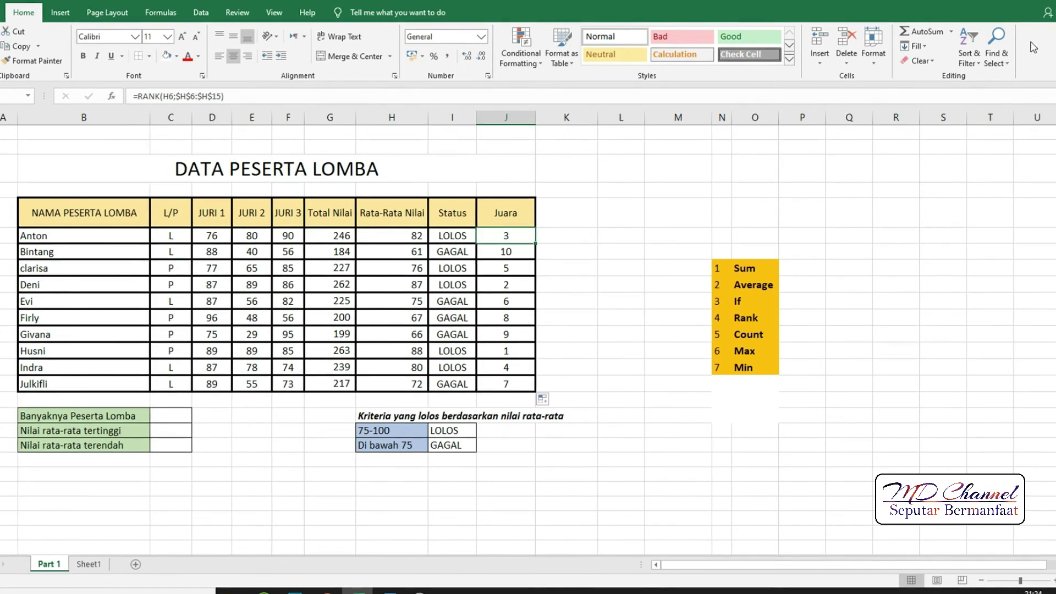
click(976, 62)
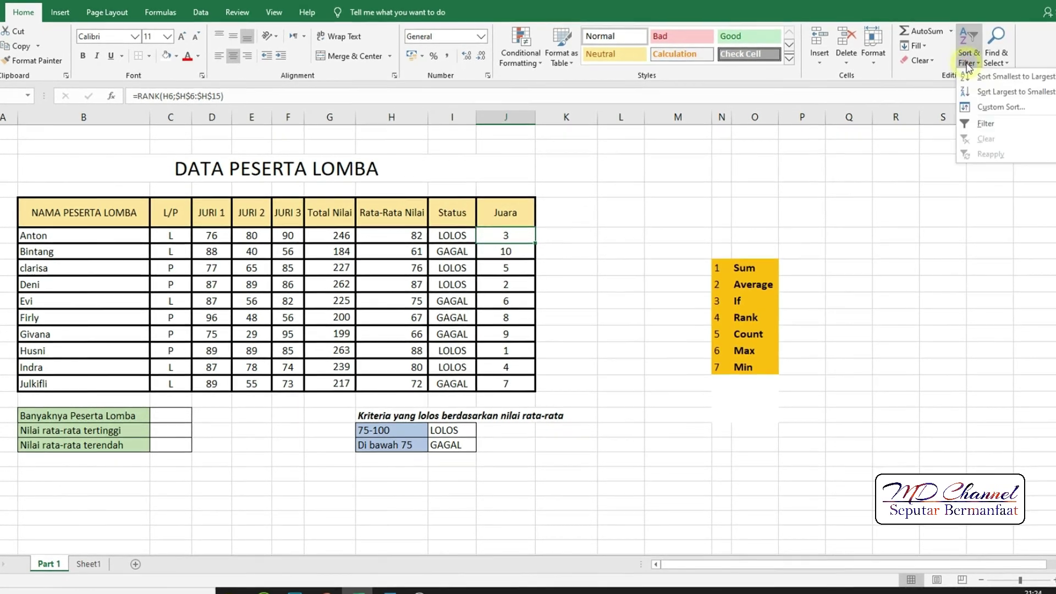
click(1014, 80)
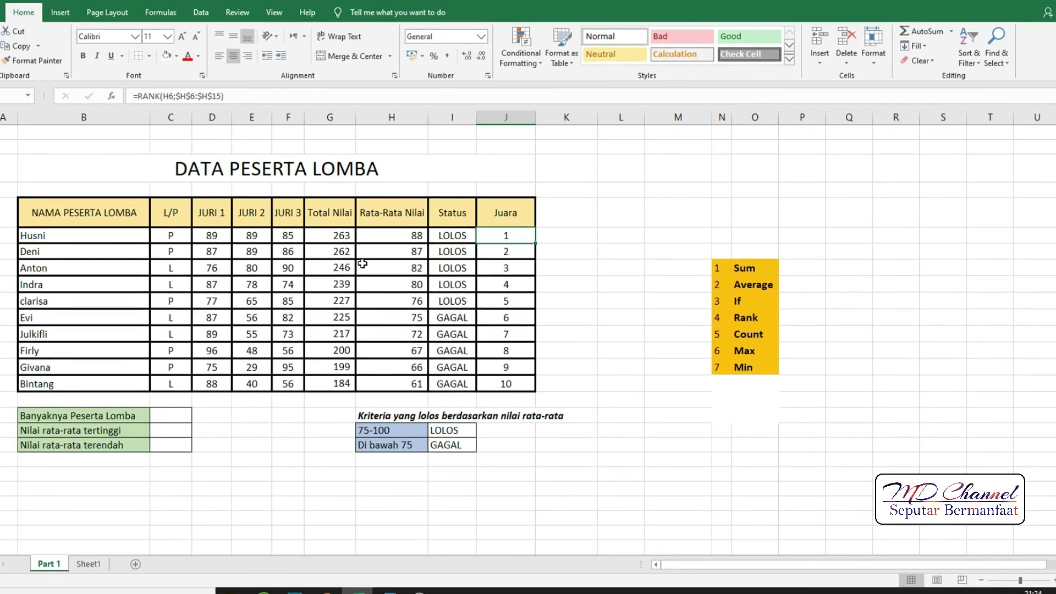
drag(498, 235, 515, 344)
click(580, 241)
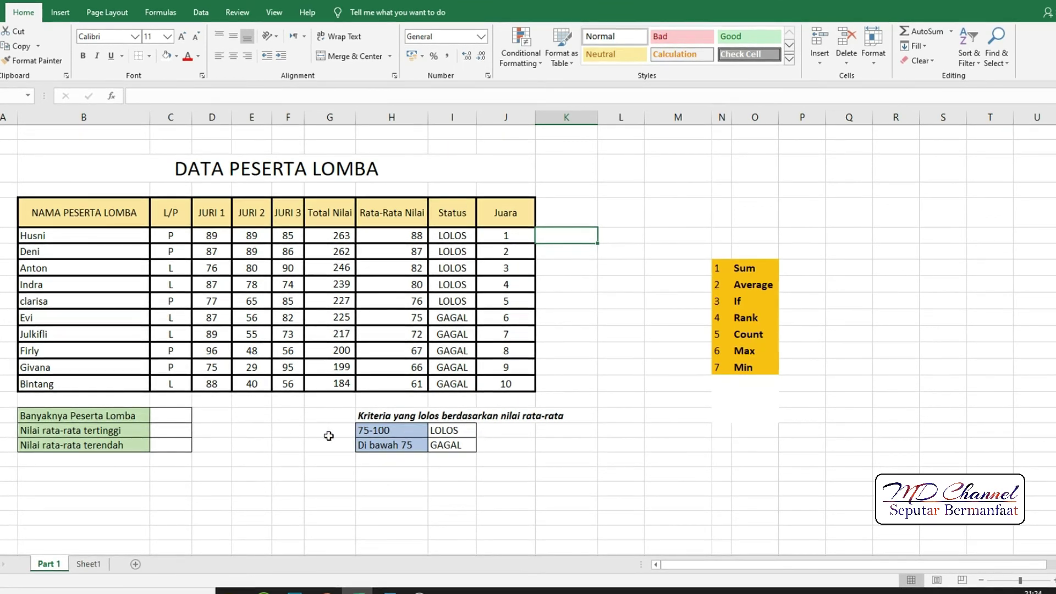
Step: Enter the formula =COUNT(D6:D15) beside Banyaknya Peserta Lomba to count the participants
click(169, 418)
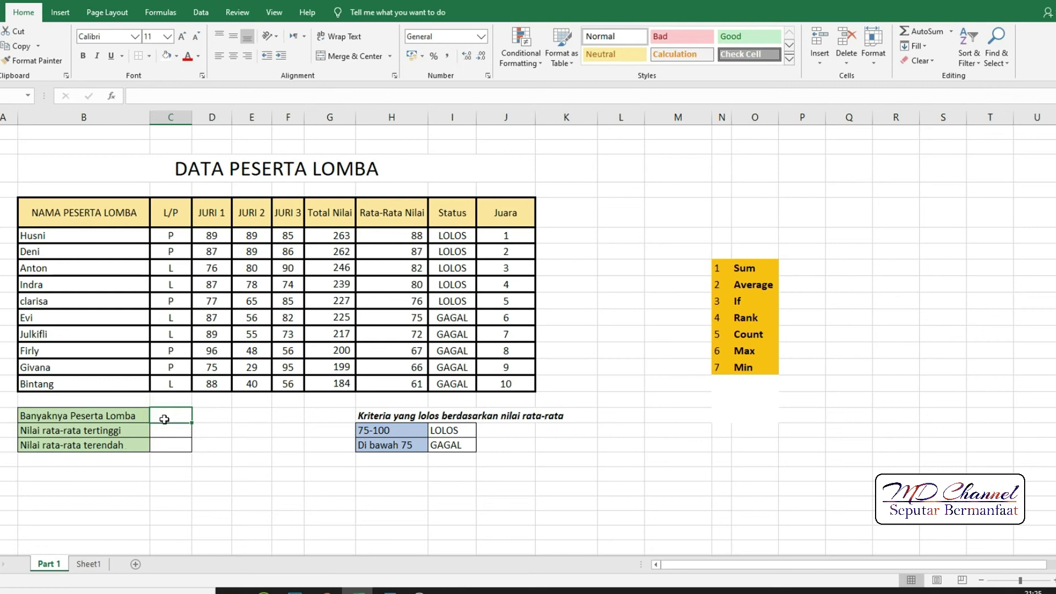
text(=)
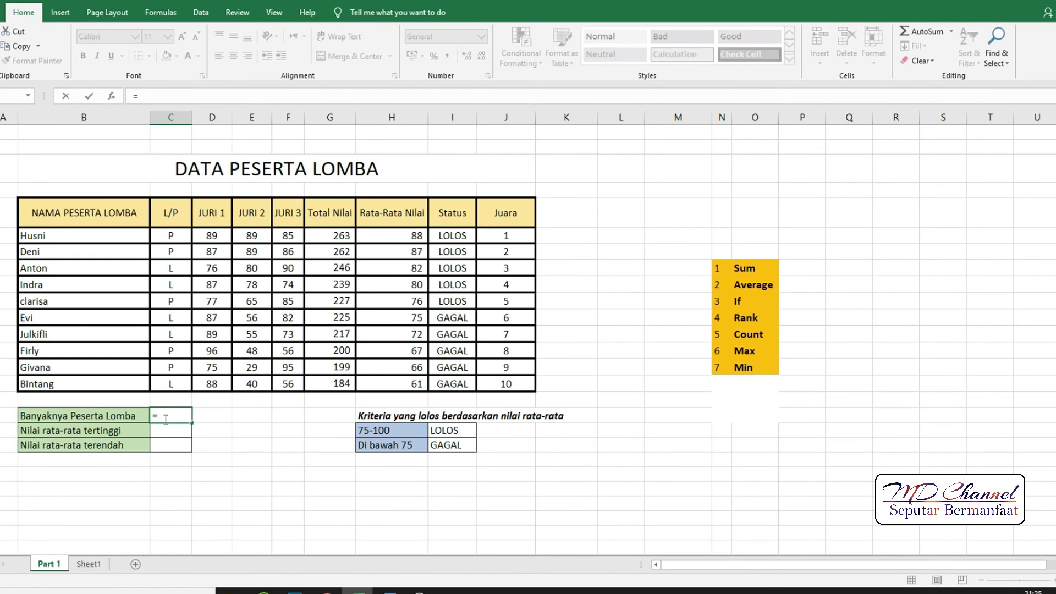
text(COUNT)
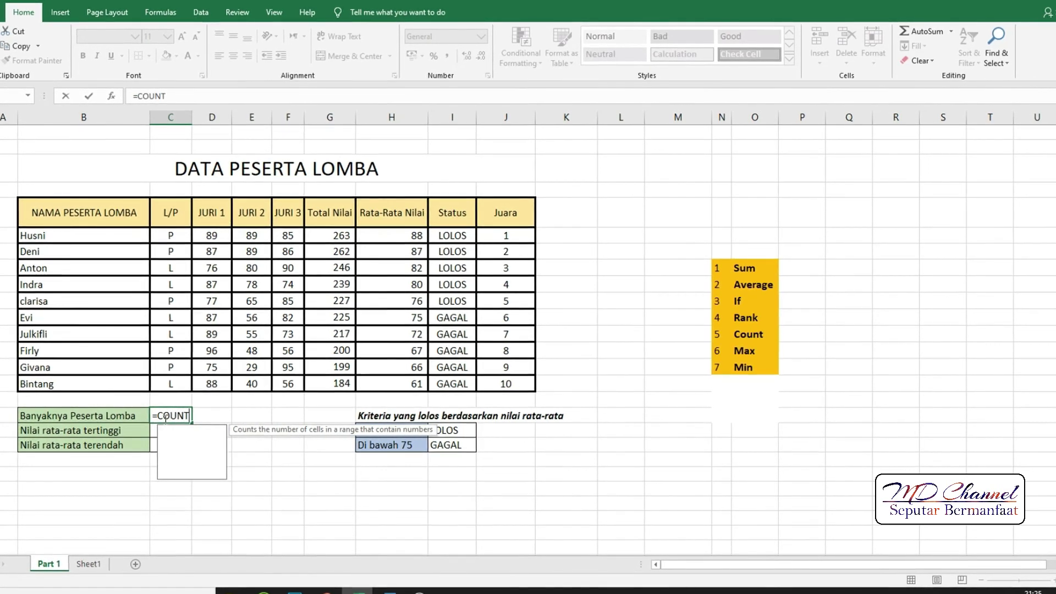
text(()
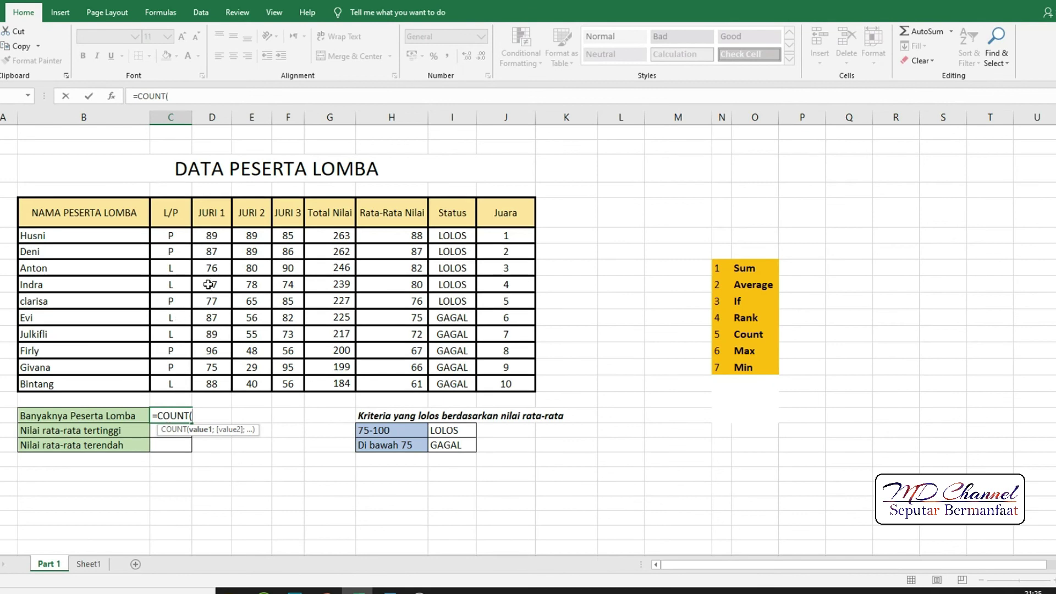
drag(214, 235, 211, 385)
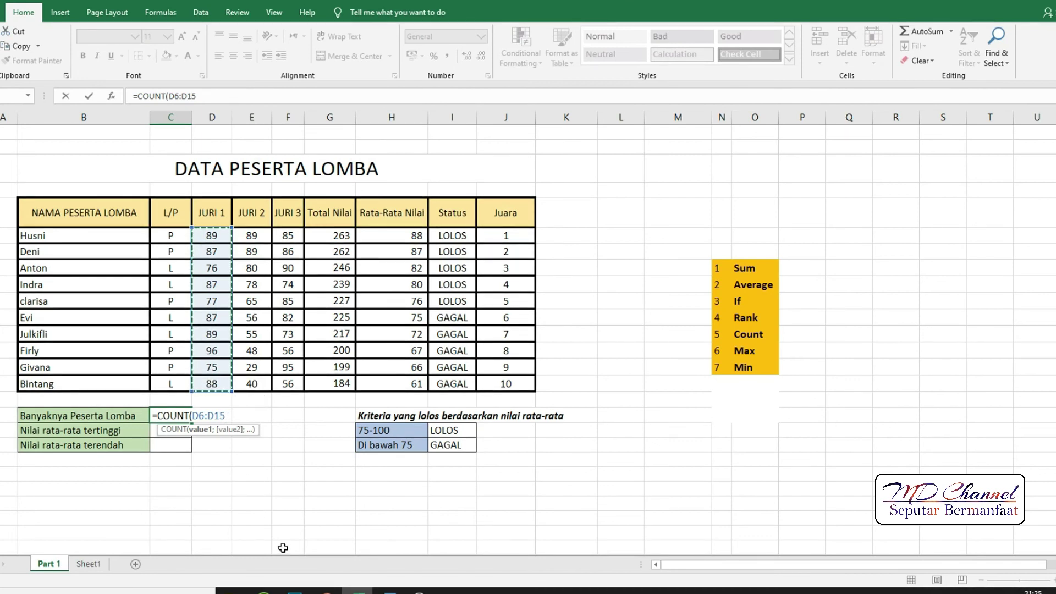
text())
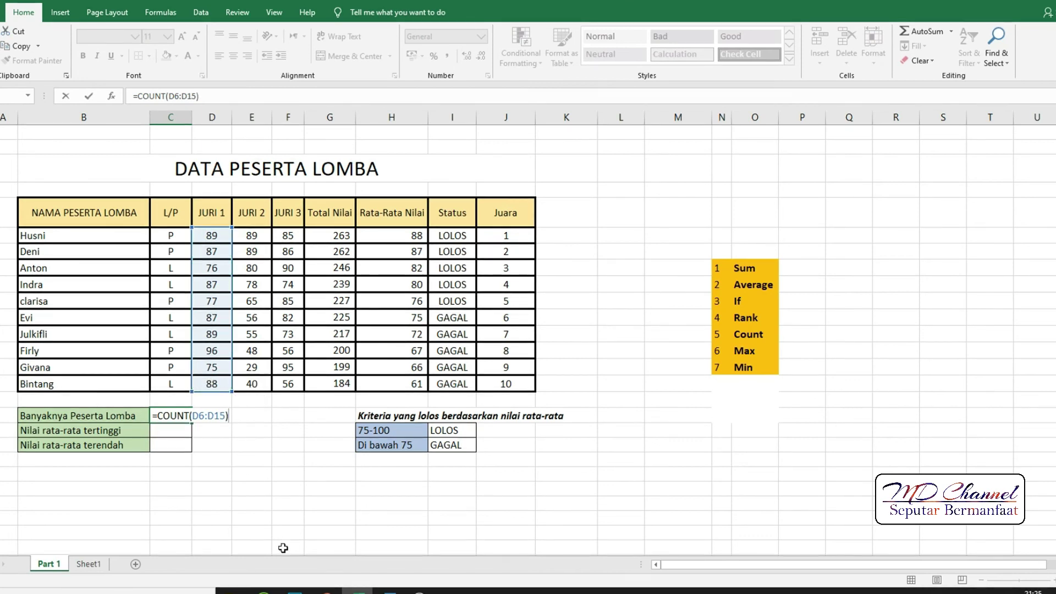
key(Return)
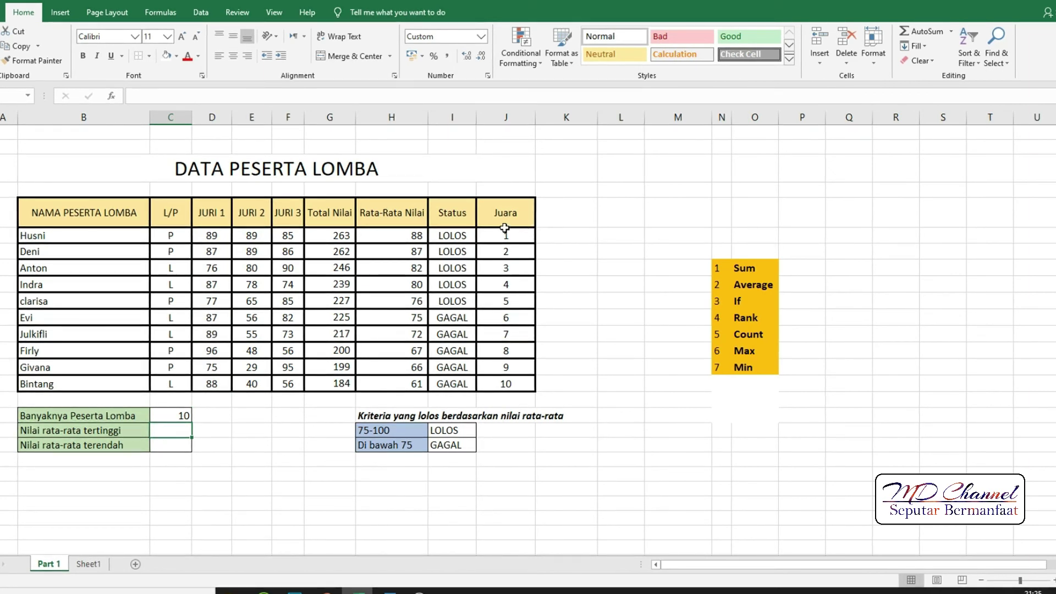
click(117, 416)
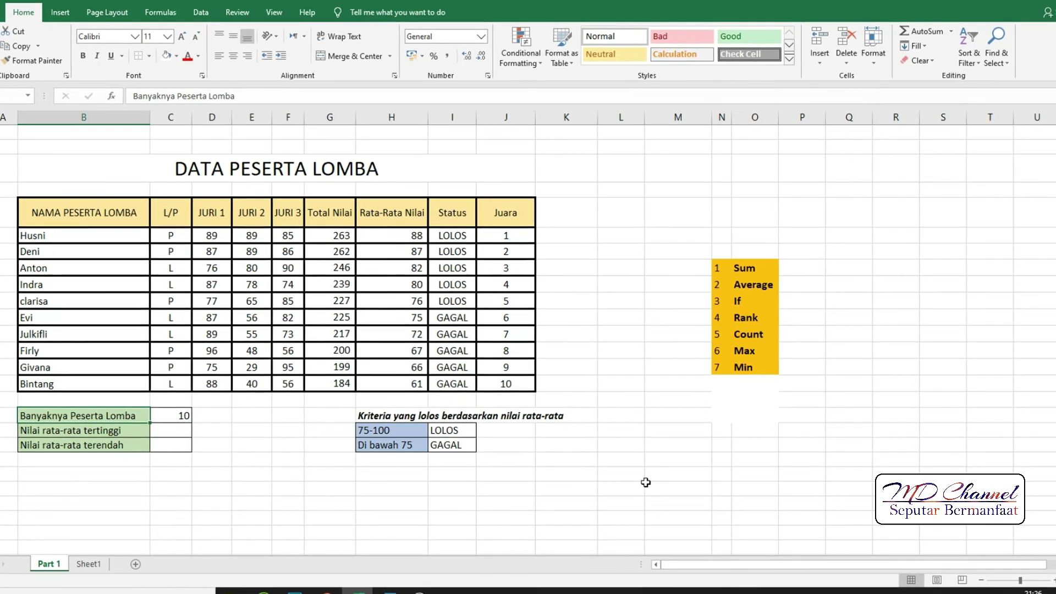
Step: Enter the formula =MAX(H6:H15) beside Nilai rata-rata tertinggi to get the highest average score
click(747, 354)
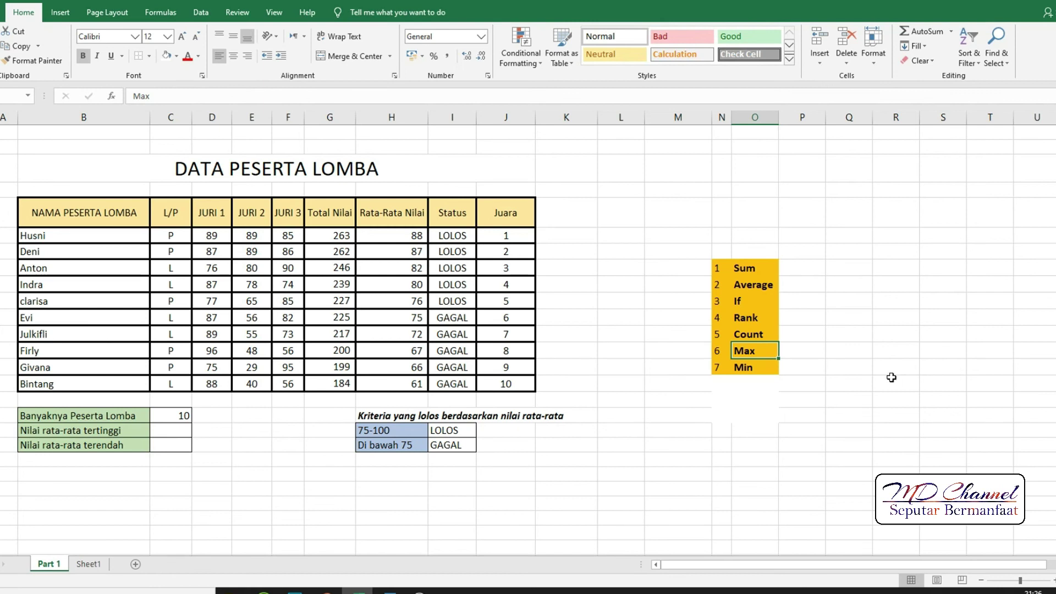
click(167, 435)
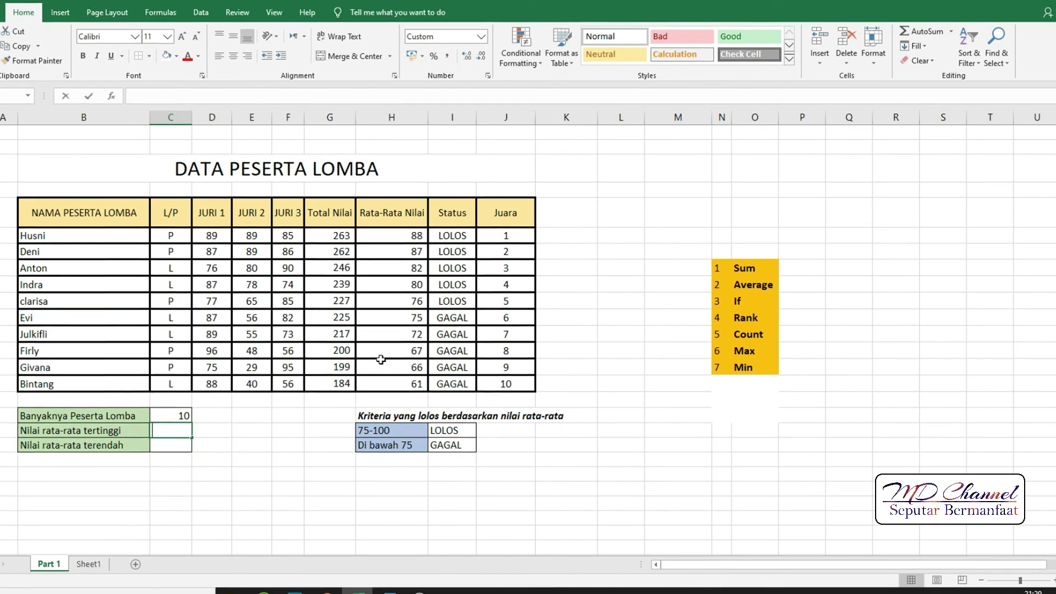
text(=MAX)
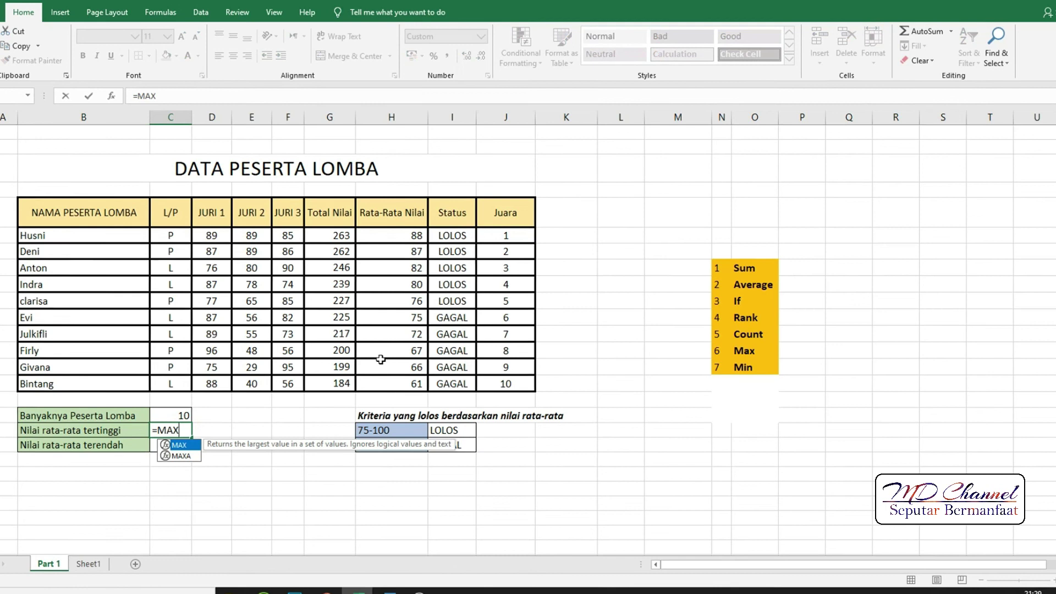
text(()
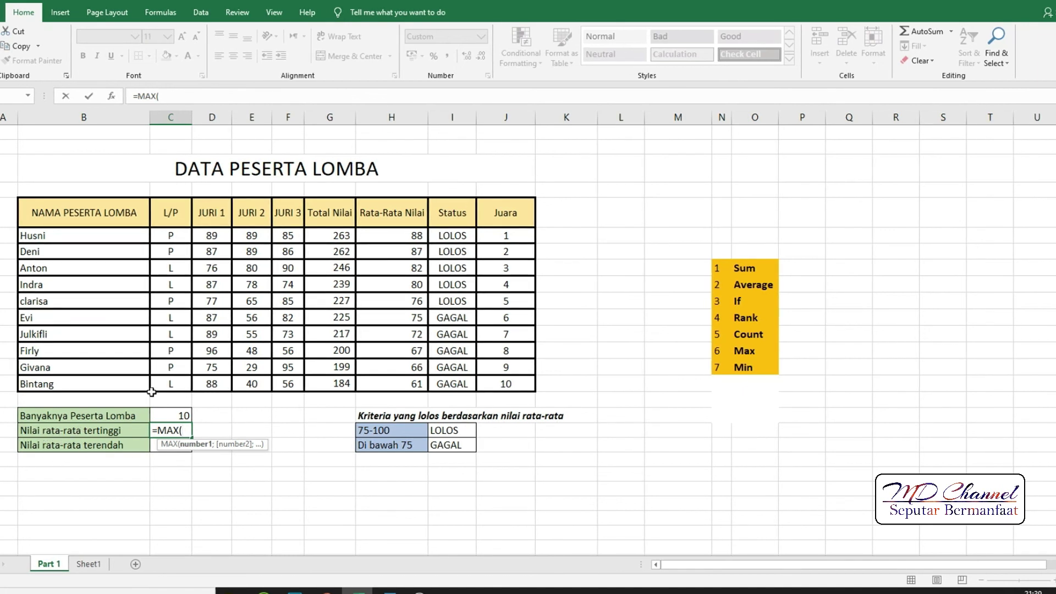
drag(389, 231, 388, 381)
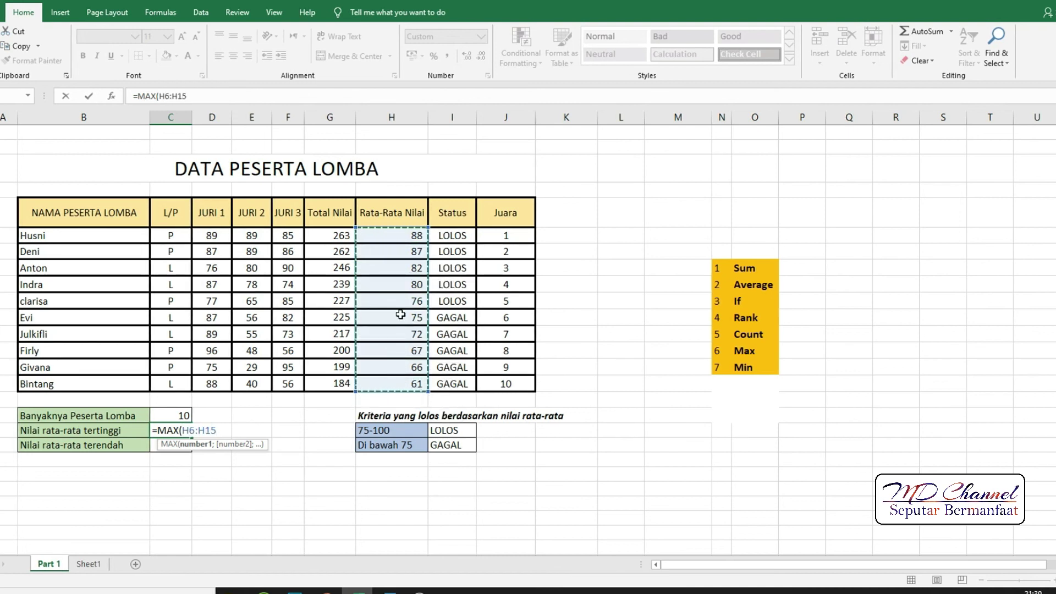
text())
key(Return)
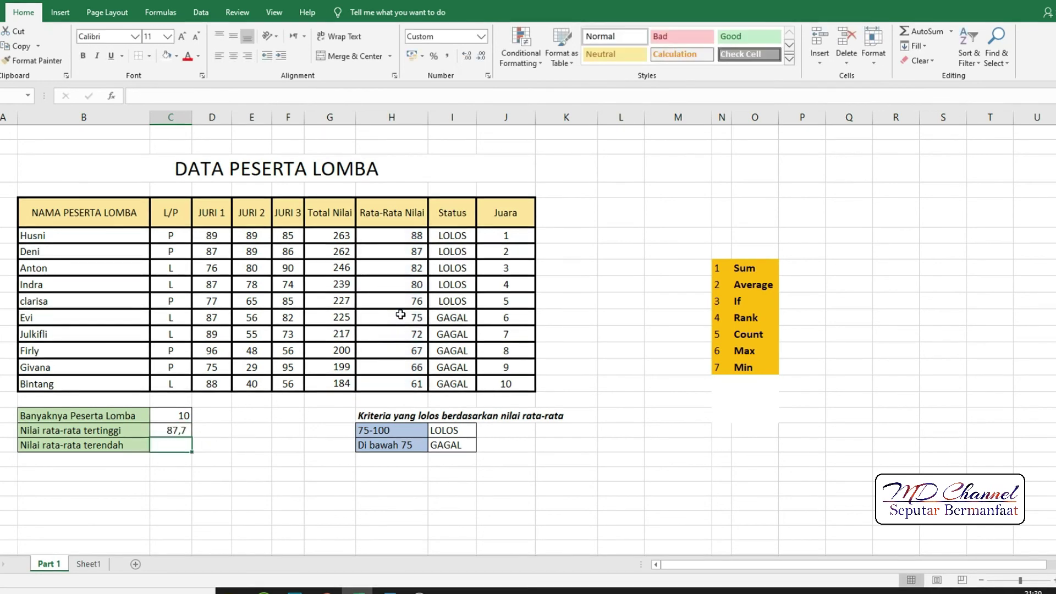
click(170, 432)
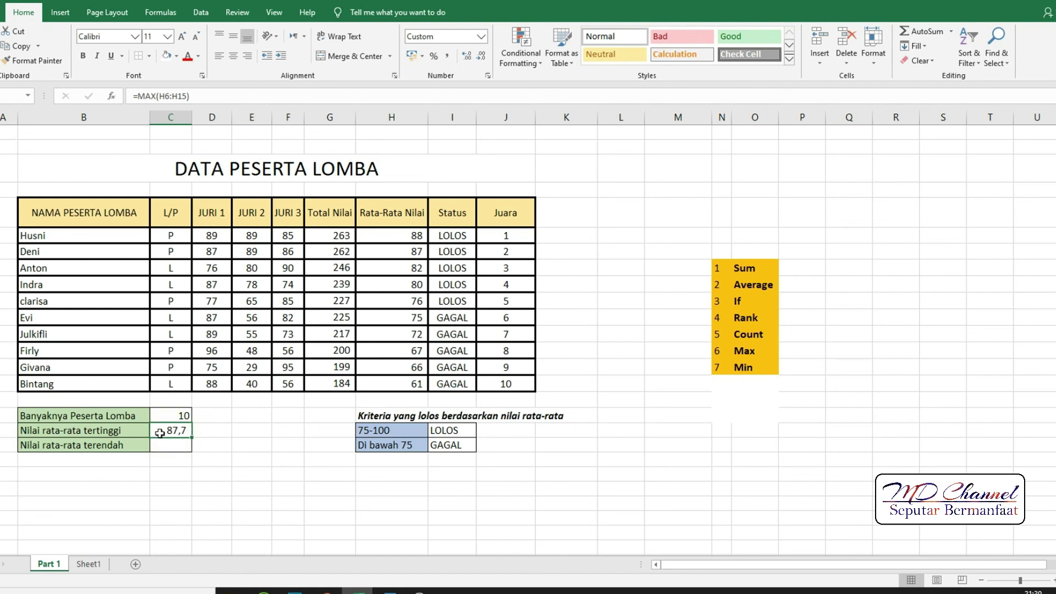
Step: Enter the formula =MIN(H6:H15) beside Nilai rata-rata terendah to get the lowest average score
click(167, 445)
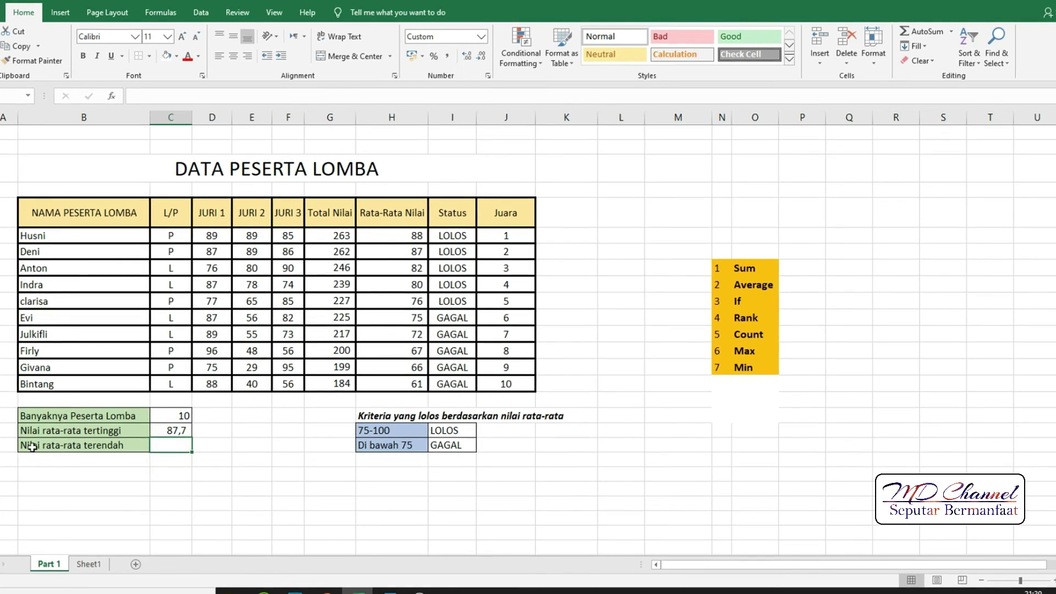
click(178, 447)
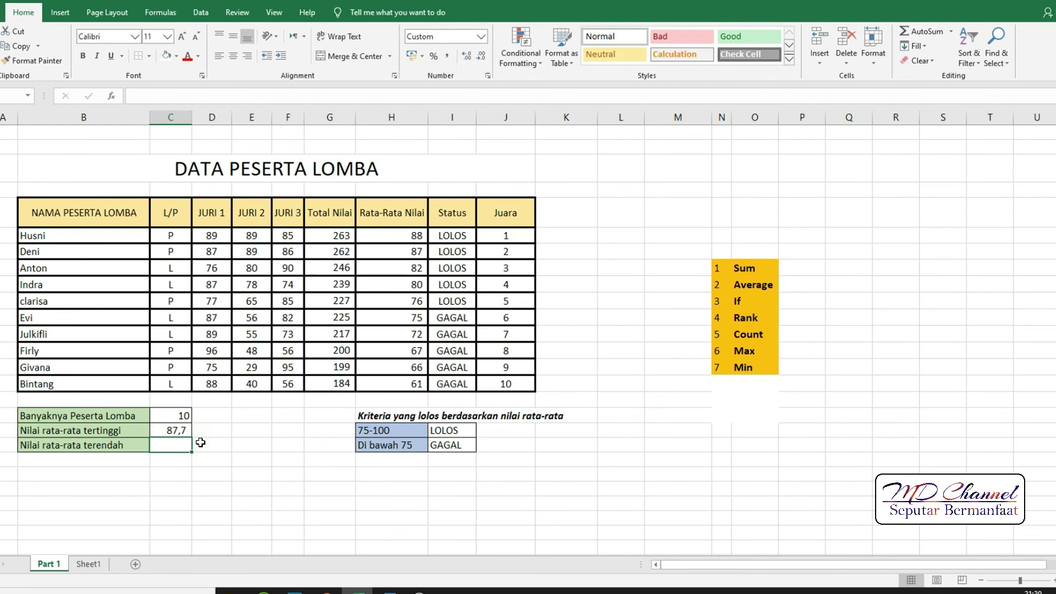
text(=MI)
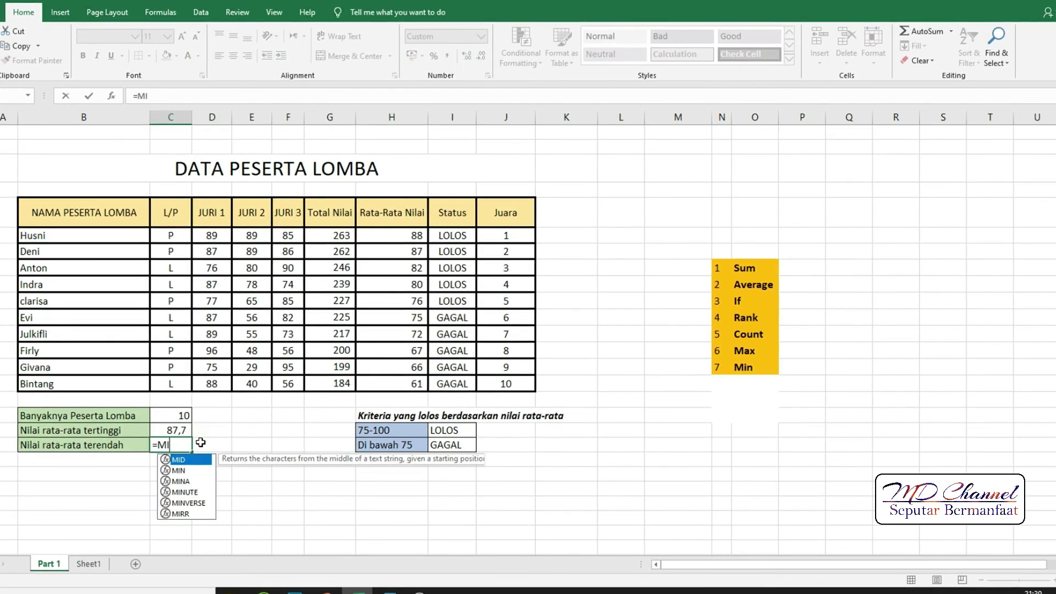
text(N)
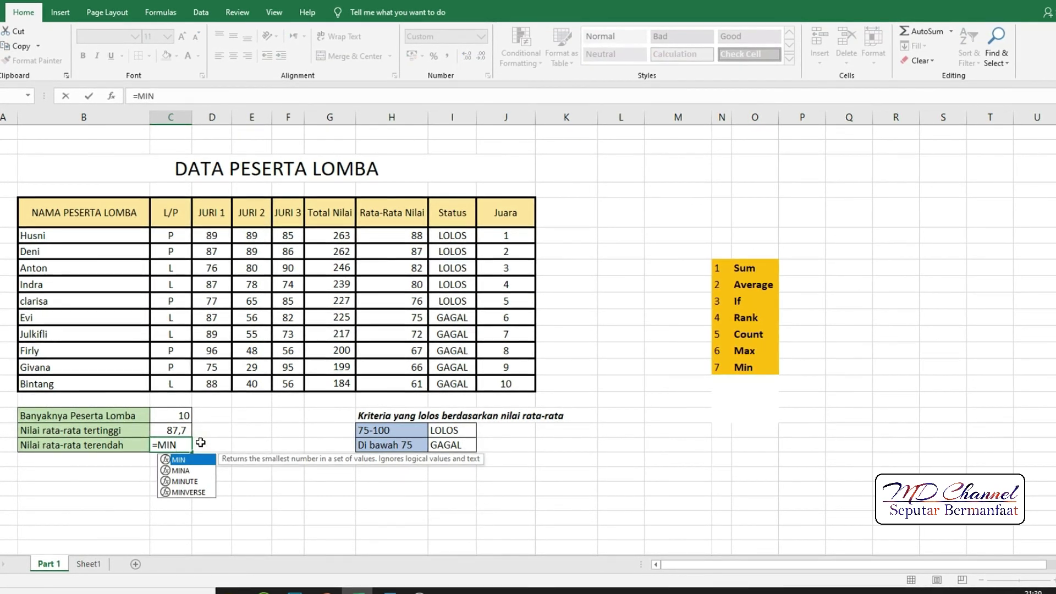
text(()
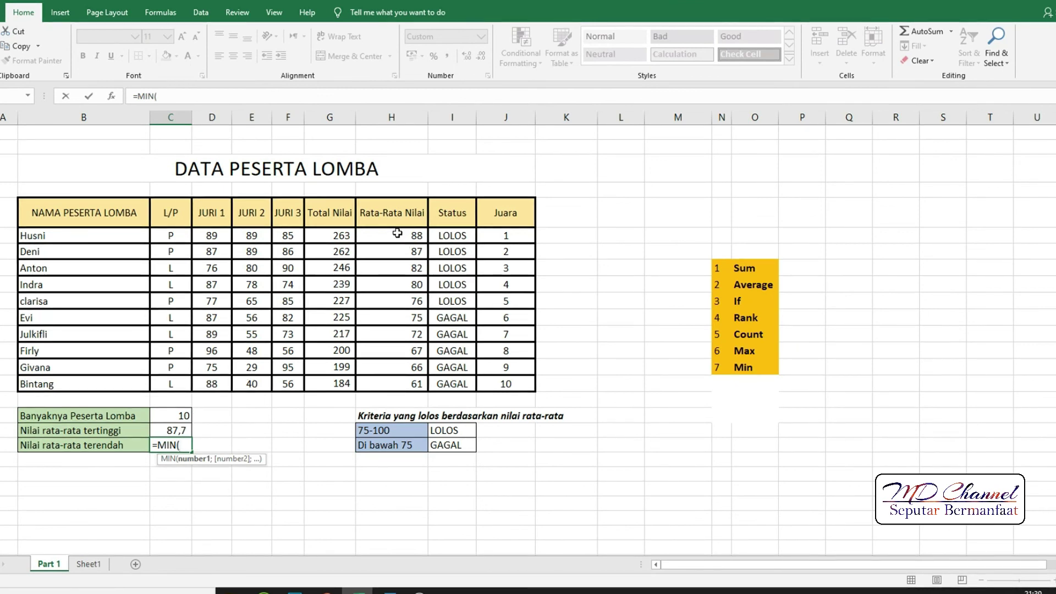
drag(397, 233, 394, 382)
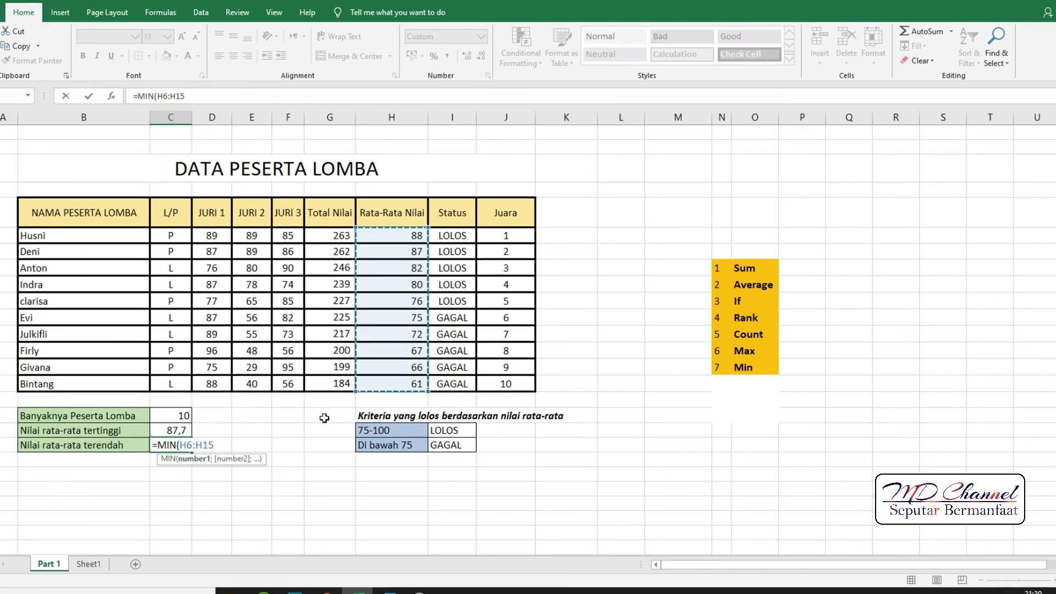
key(Return)
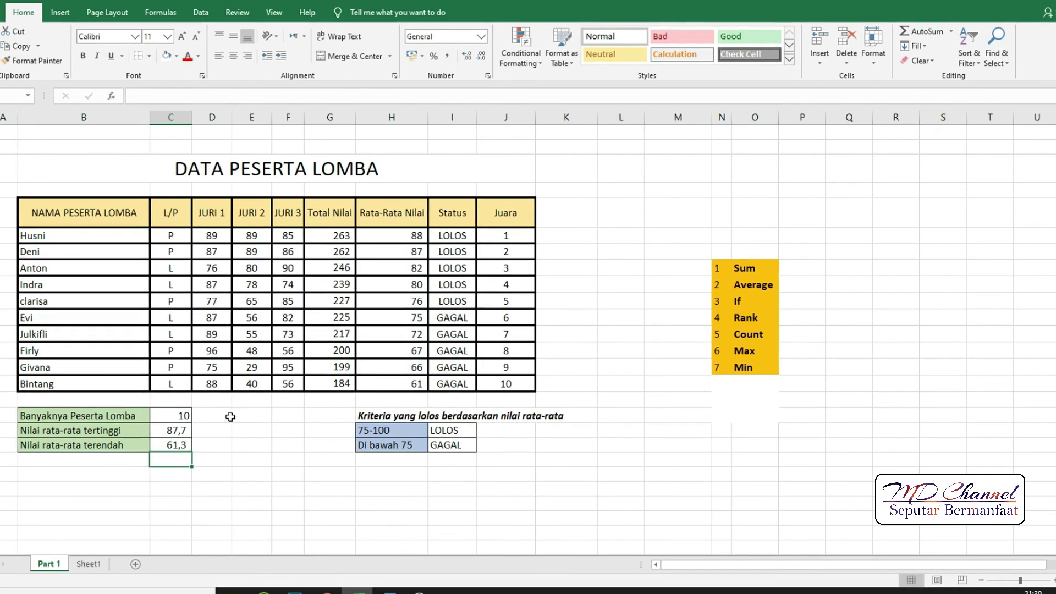
click(173, 415)
drag(174, 415, 194, 432)
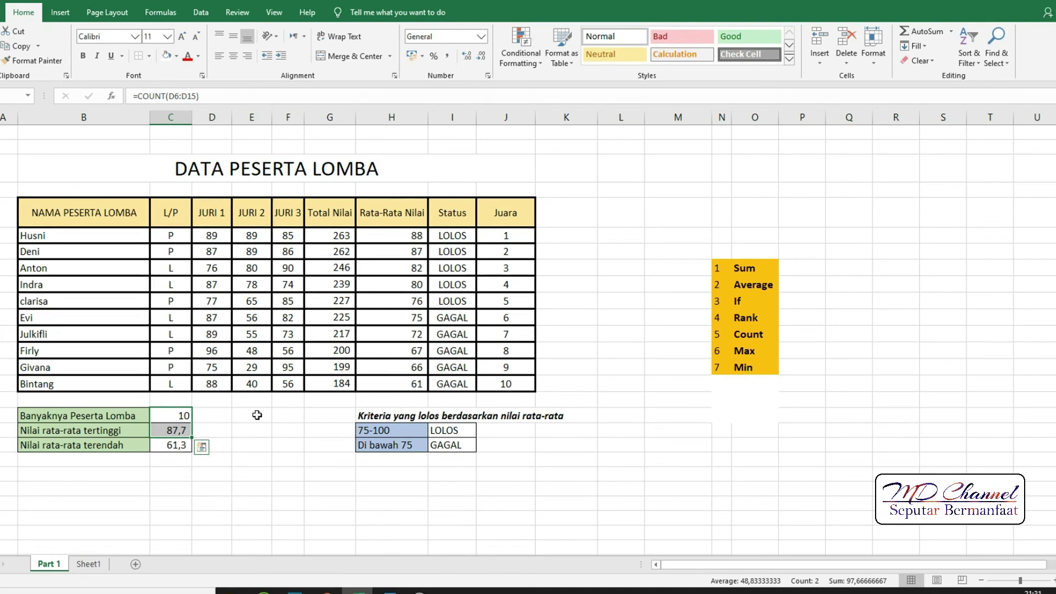
drag(256, 415, 268, 443)
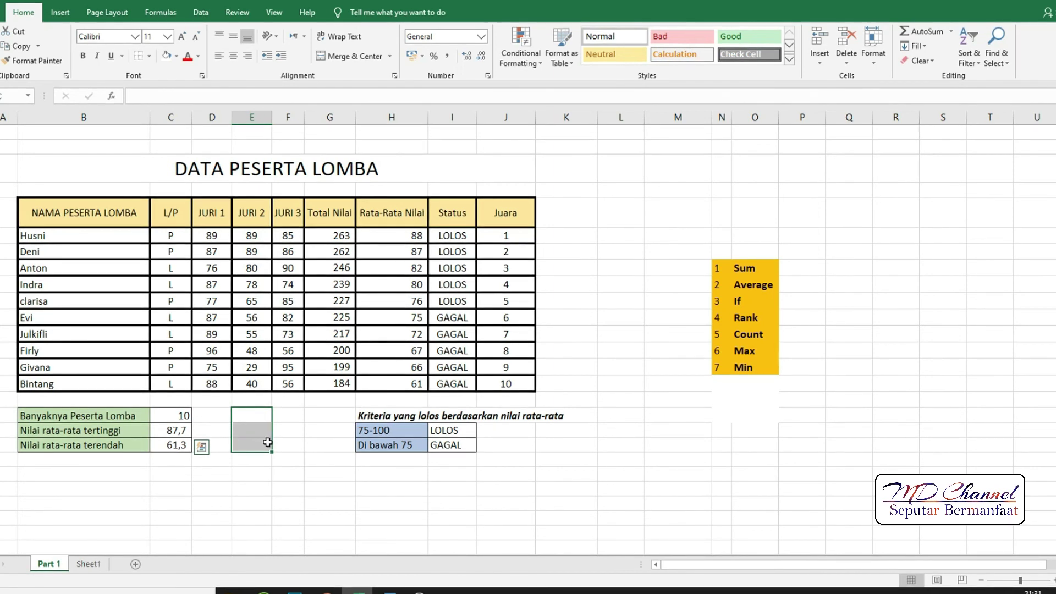